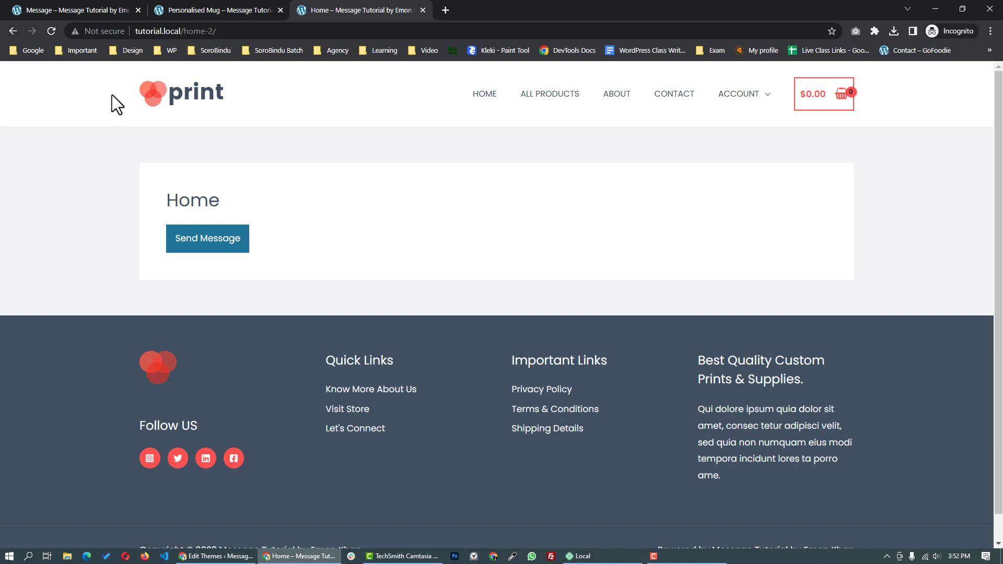
Review the three-message user-to-admin chat, and open then close the attachment uploader.
key(ctrl+1)
scroll(431, 374, down, 5)
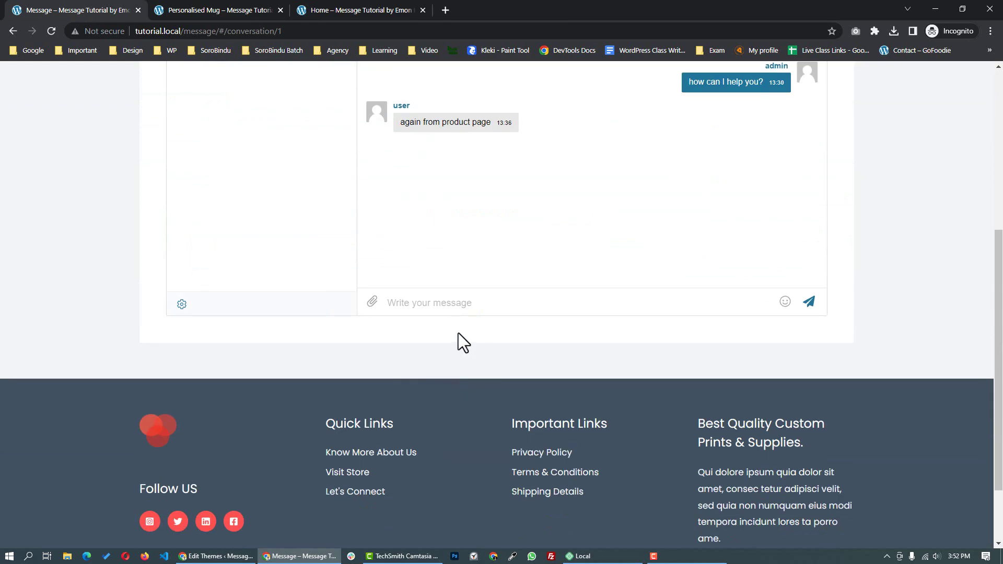
click(371, 303)
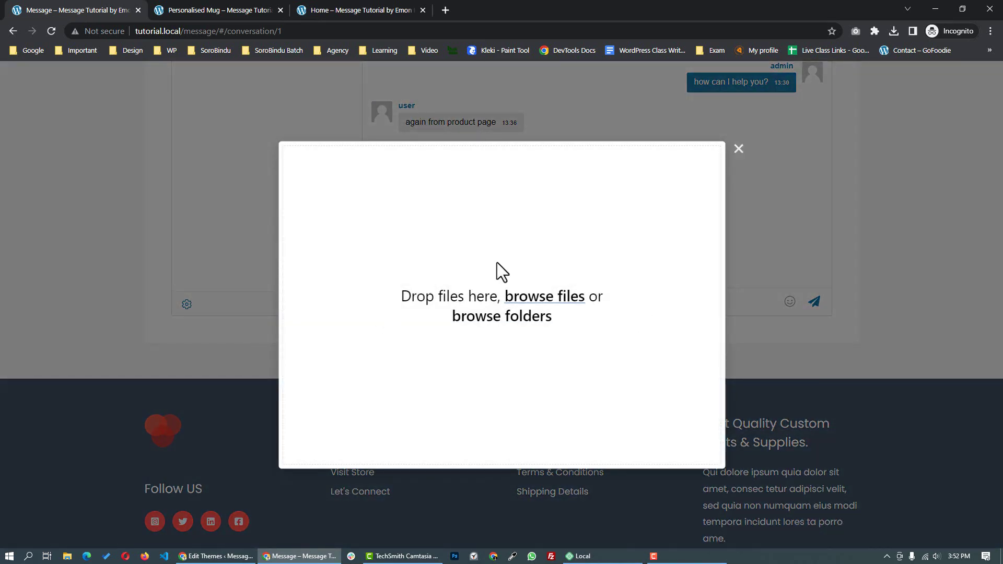
click(739, 149)
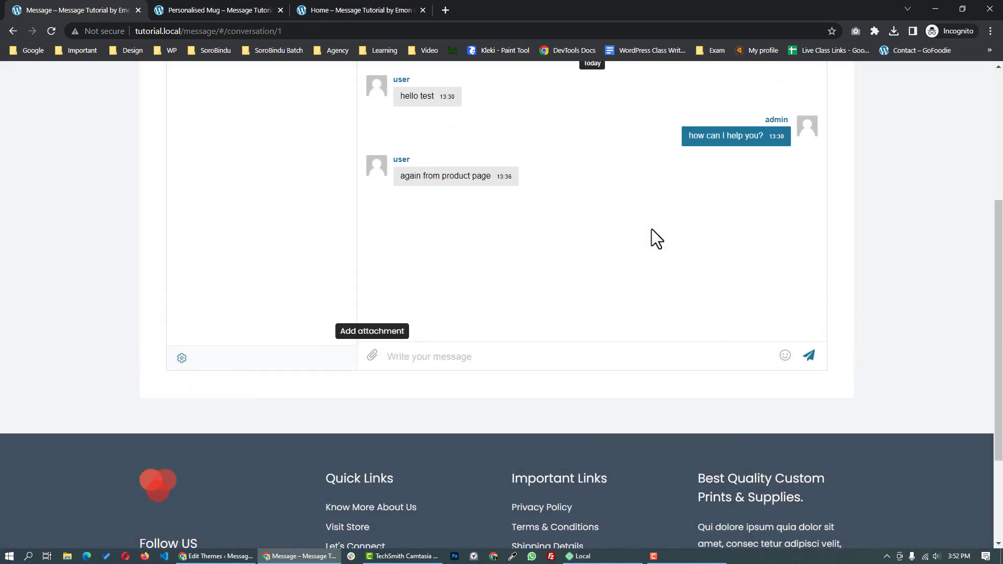
scroll(651, 229, up, 2)
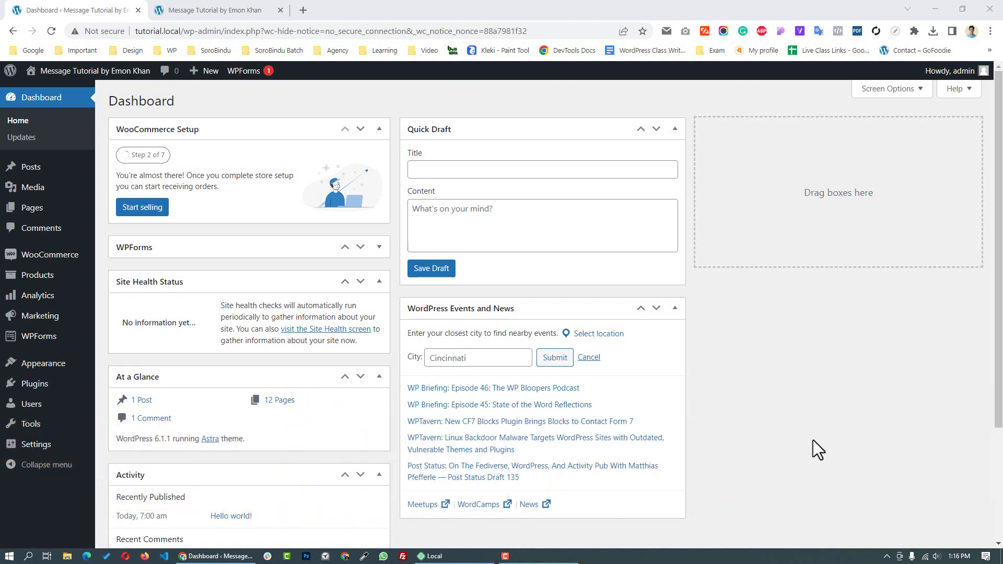
Search new plugins for 'better message' and install the Better Messages live chat plugin.
mouse_move(41, 392)
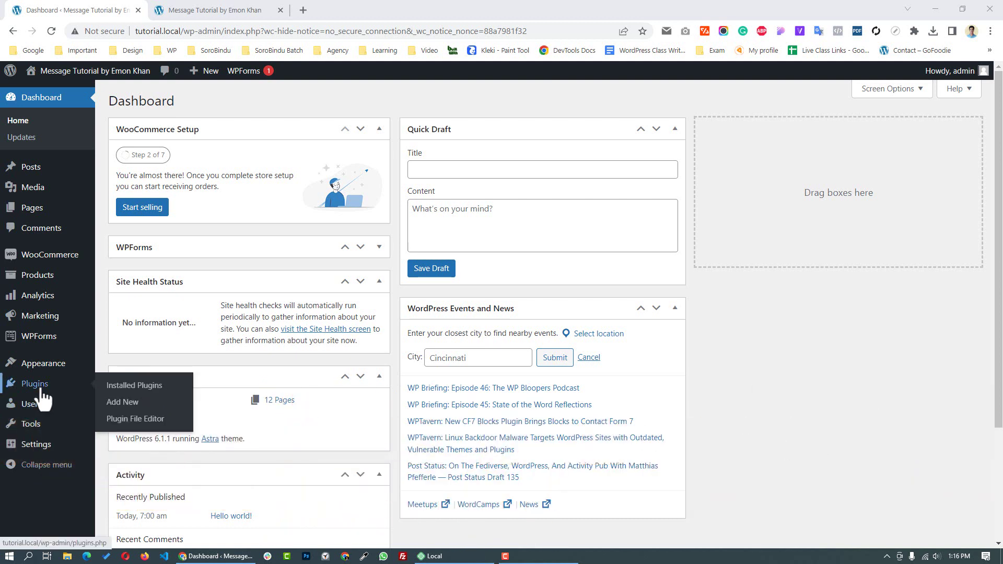
click(124, 405)
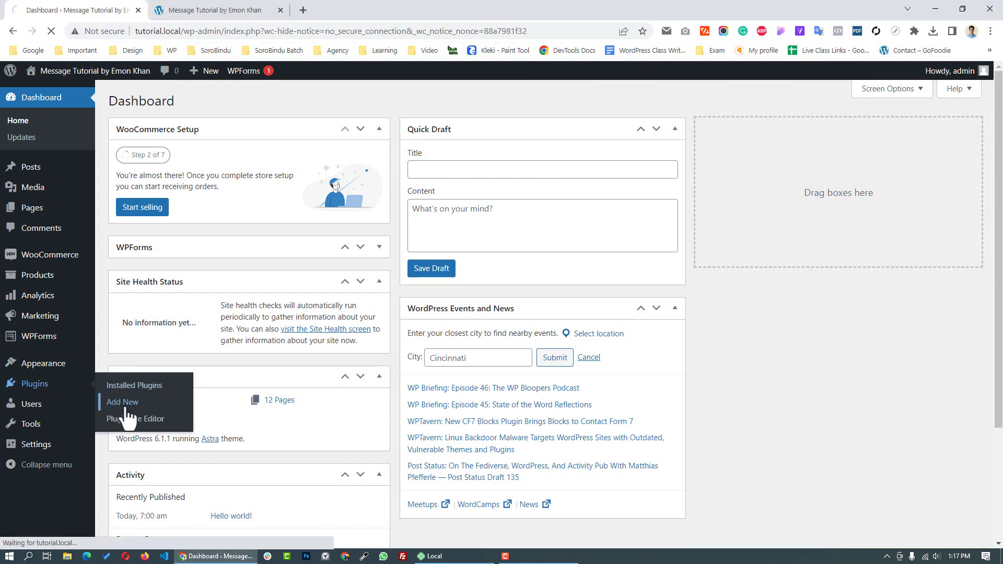
click(857, 135)
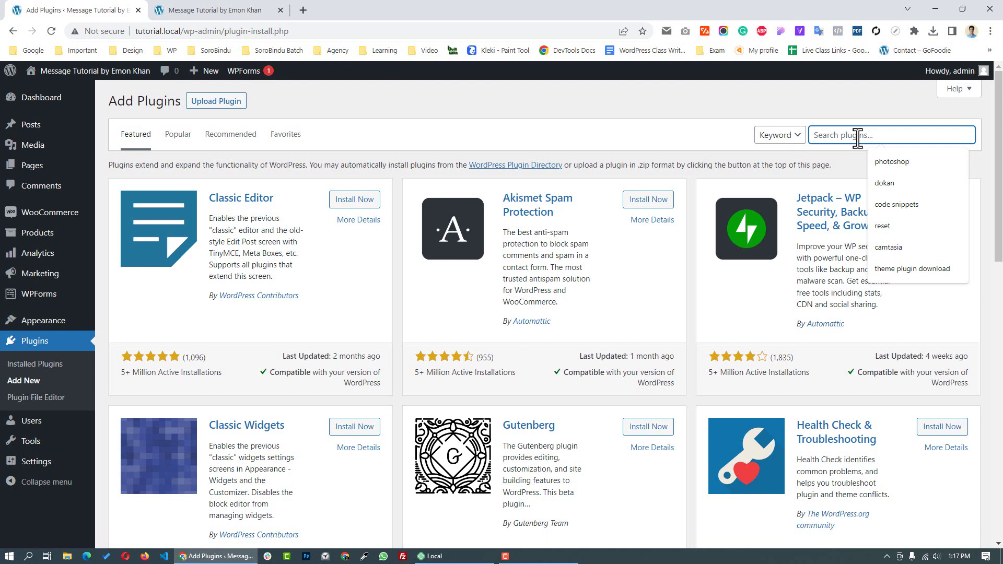
text(better message)
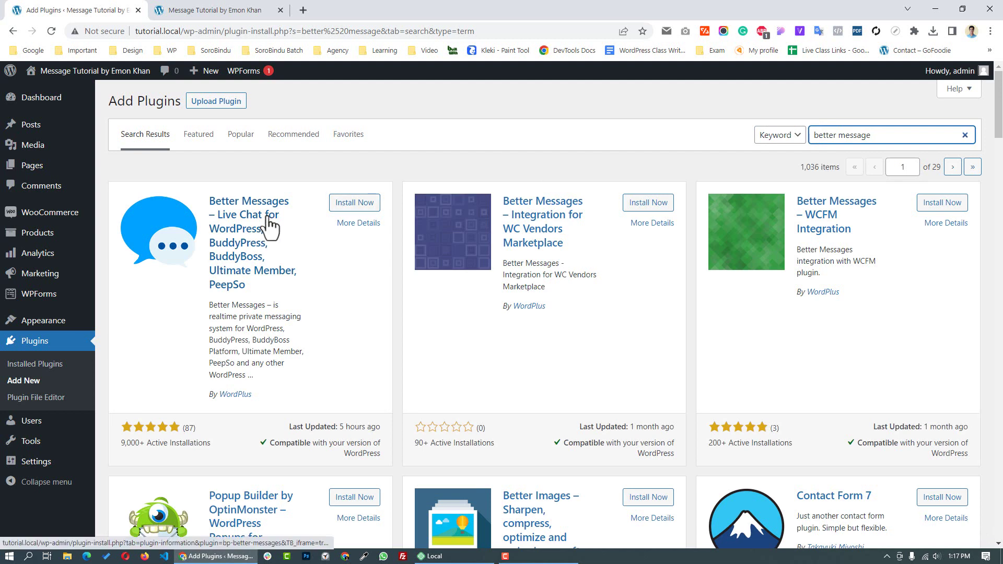
click(337, 210)
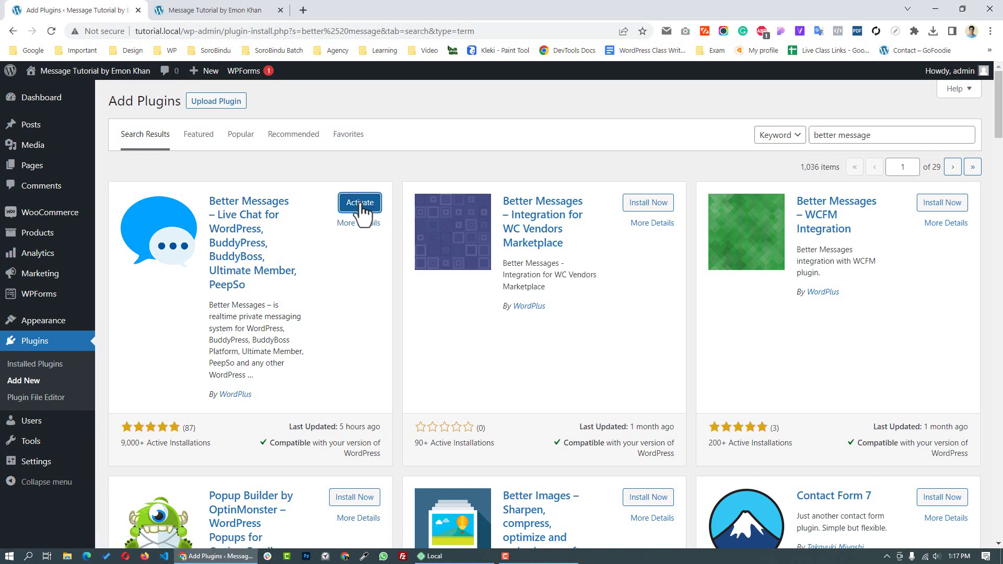
Activate Better Messages and skip its update opt-in screen.
click(360, 204)
drag(488, 176, 632, 170)
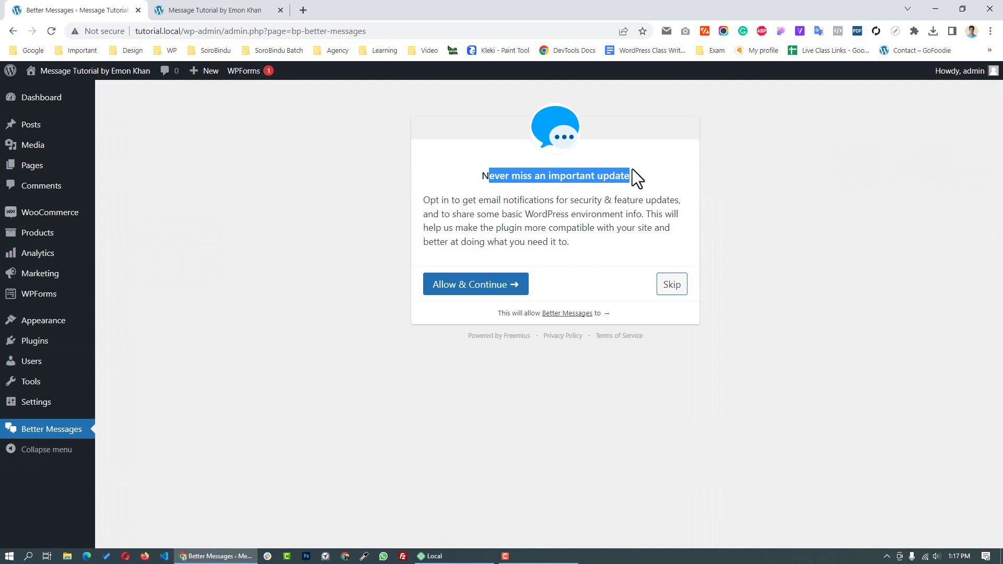
click(466, 289)
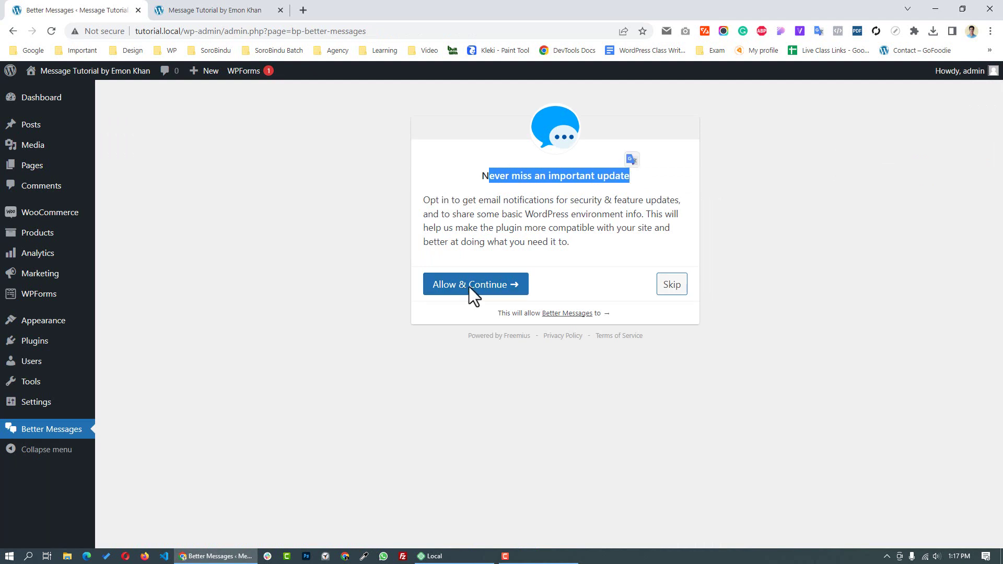
click(679, 288)
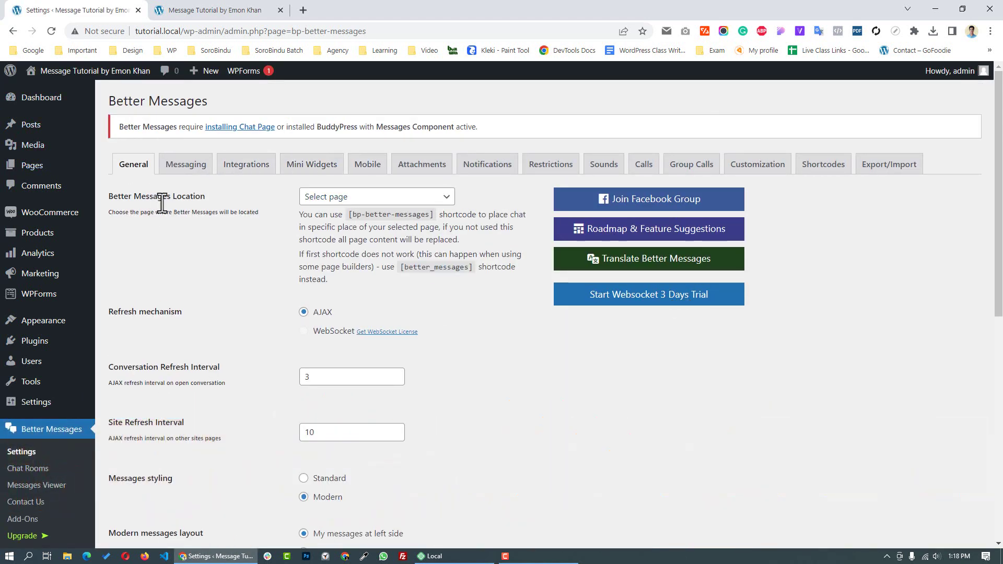
Copy the [bp-better-messages] shortcode and start a new page titled 'Message'.
drag(434, 214, 351, 214)
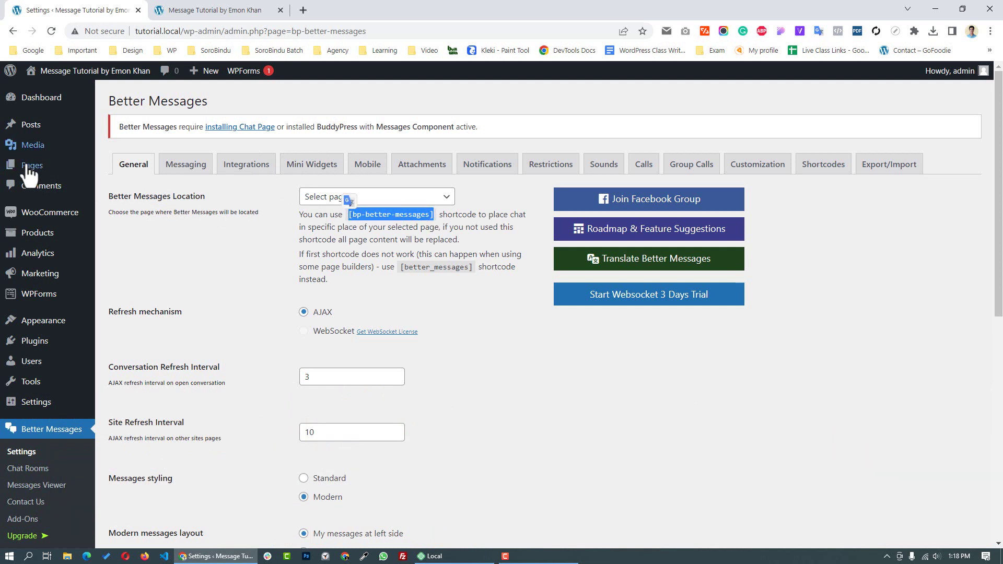
mouse_move(28, 172)
ctrl+shift+click(104, 182)
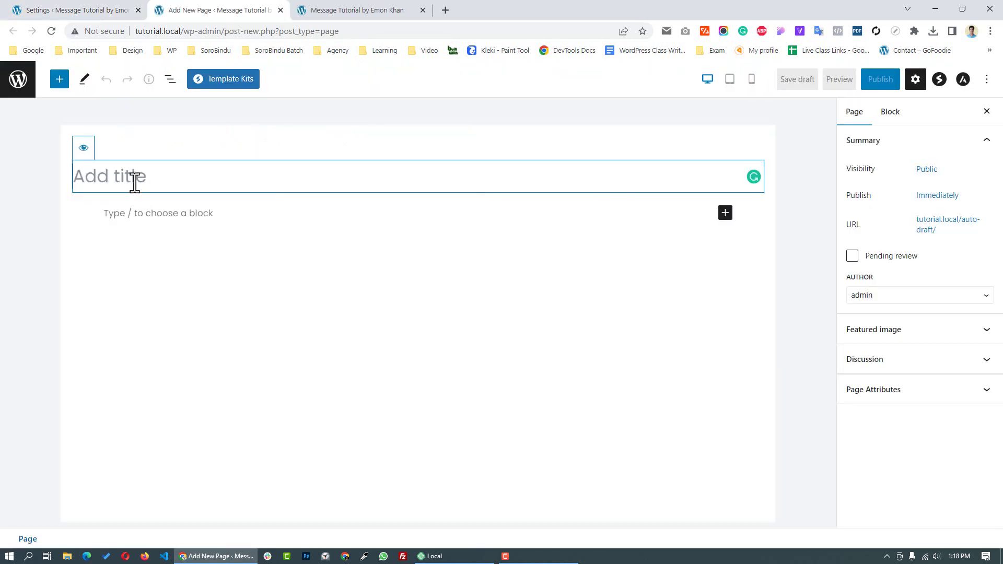
text(Message)
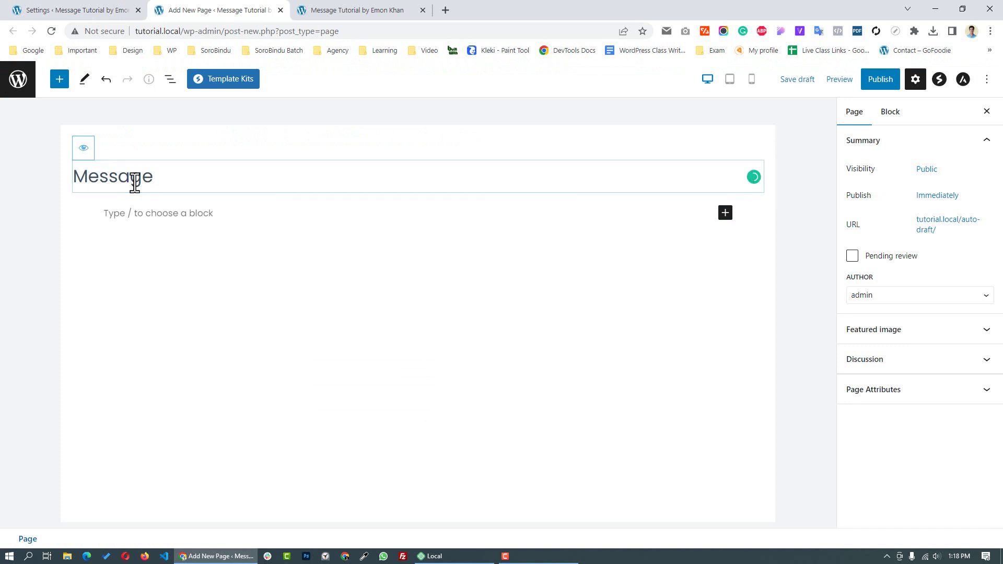
Add a Shortcode block containing [bp-better-messages] and publish the page.
click(725, 212)
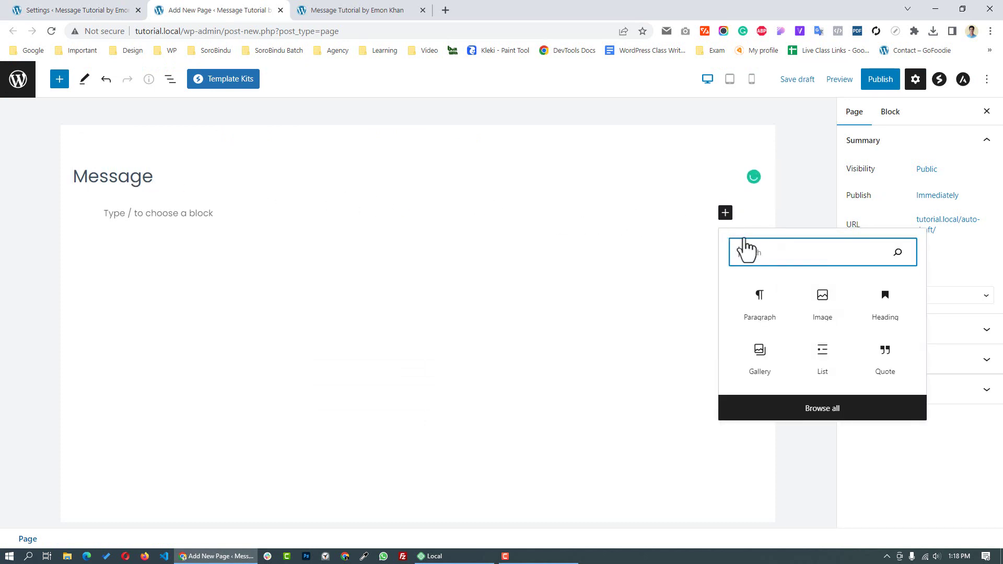
text(shor)
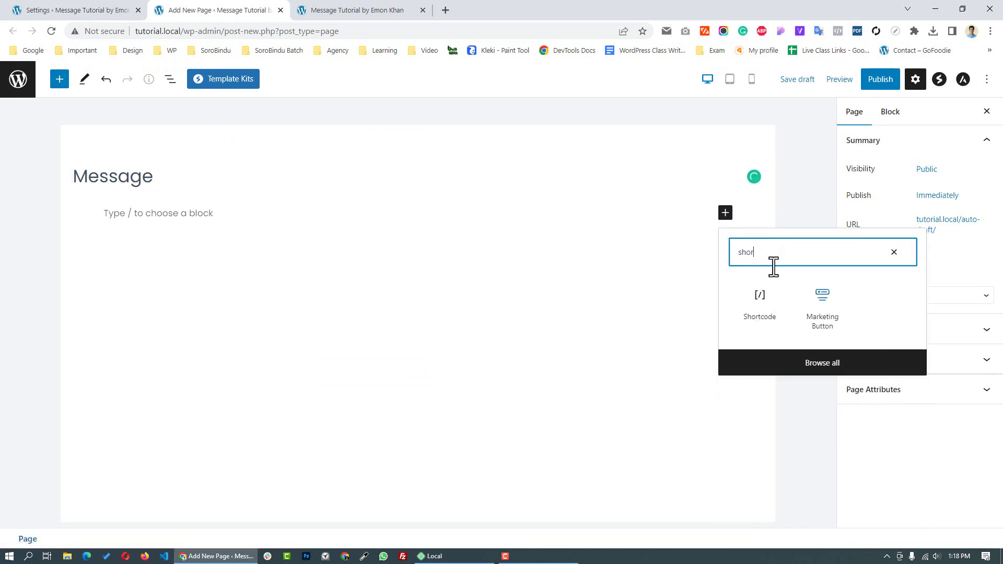
click(762, 302)
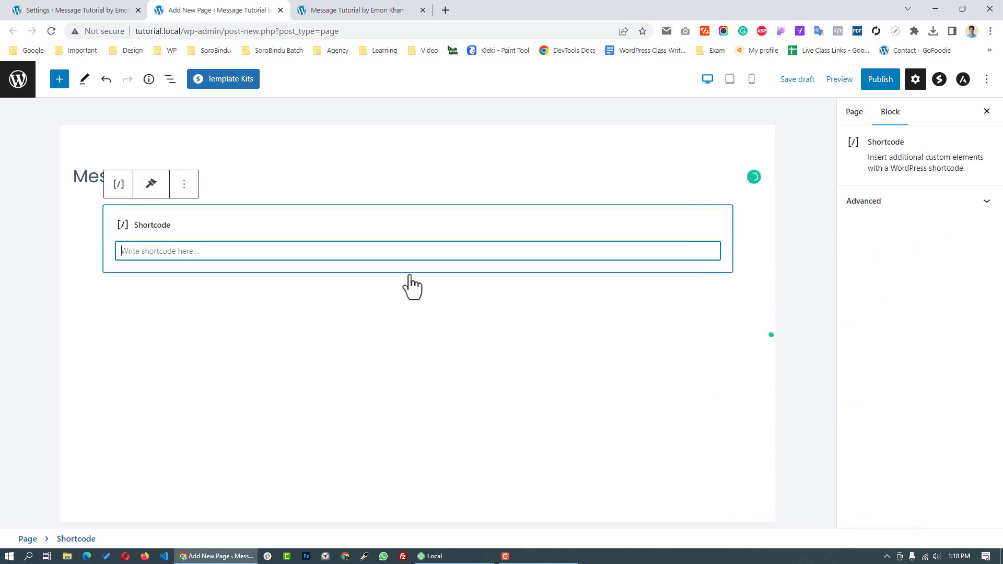
text([bp-better-messages])
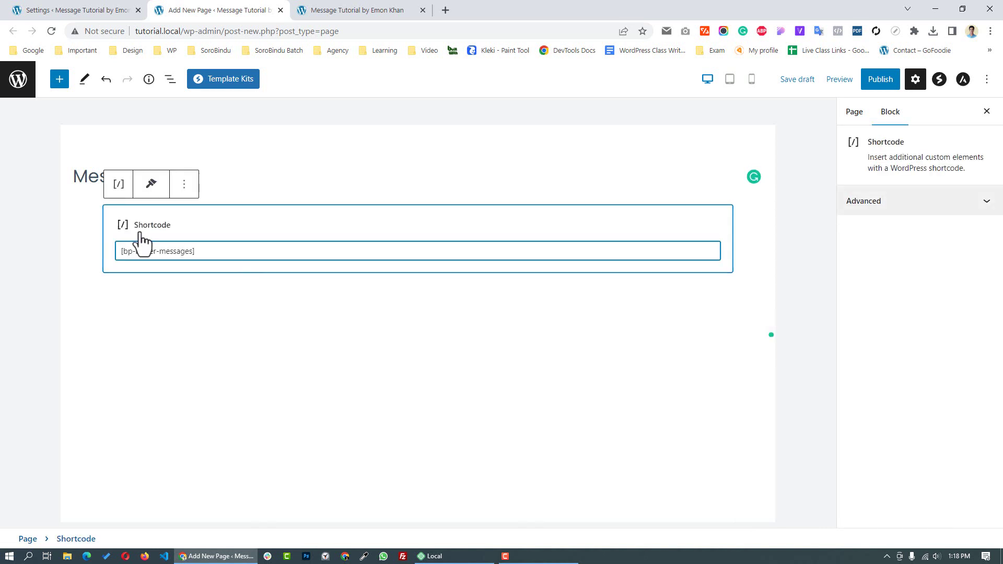
click(881, 80)
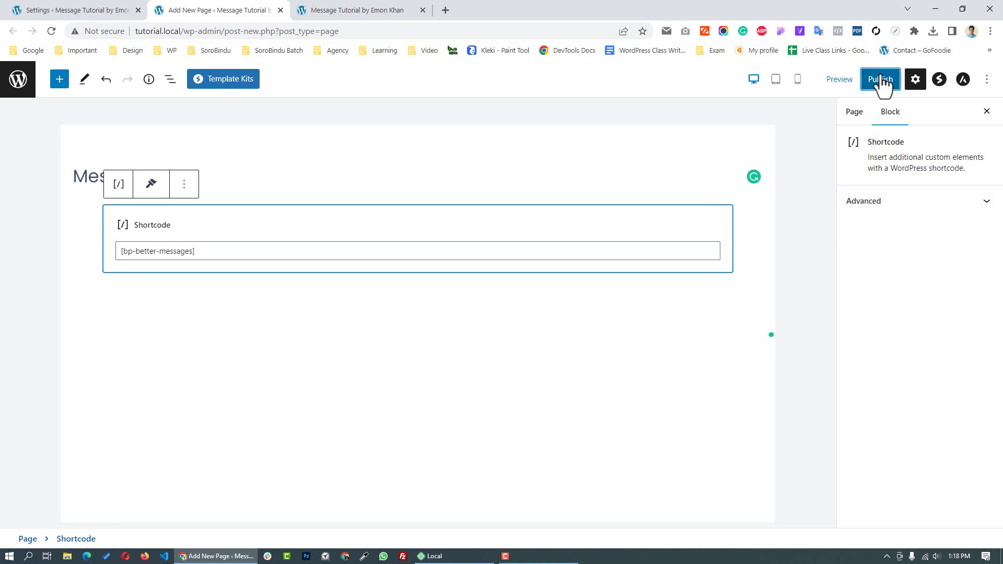
click(881, 79)
View the published Message page showing the raw shortcode, then reload the Better Messages settings.
click(115, 511)
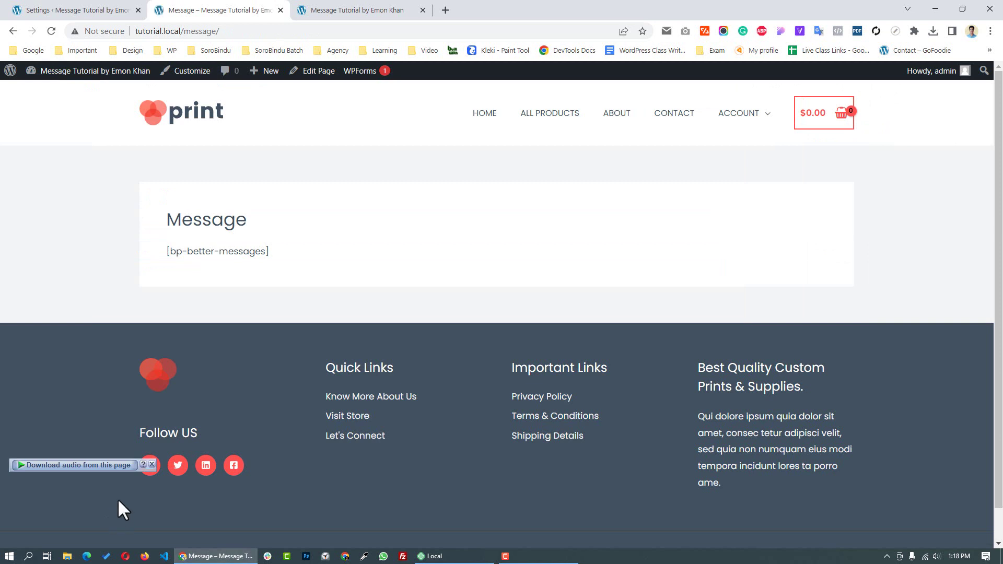
drag(282, 251, 171, 251)
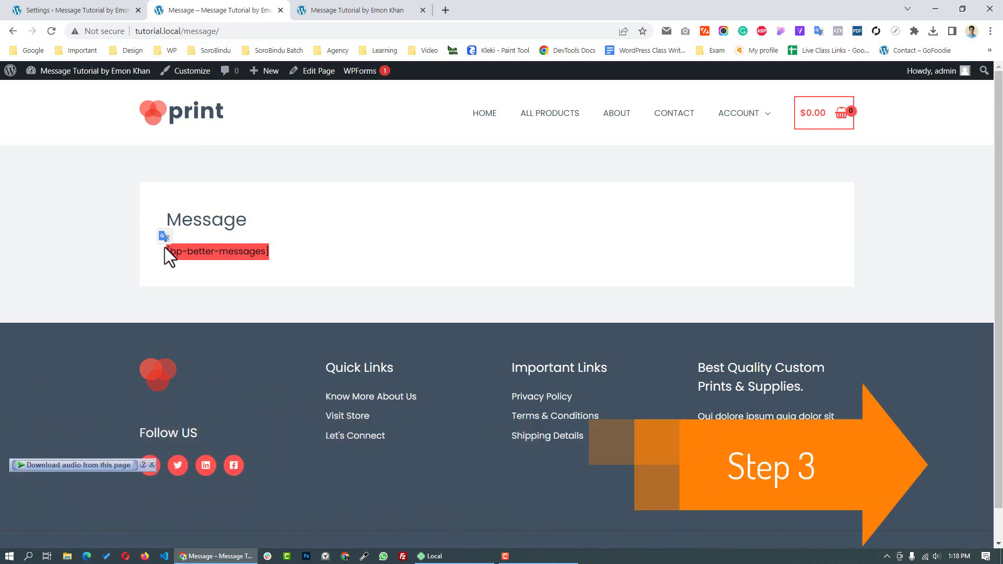
click(59, 11)
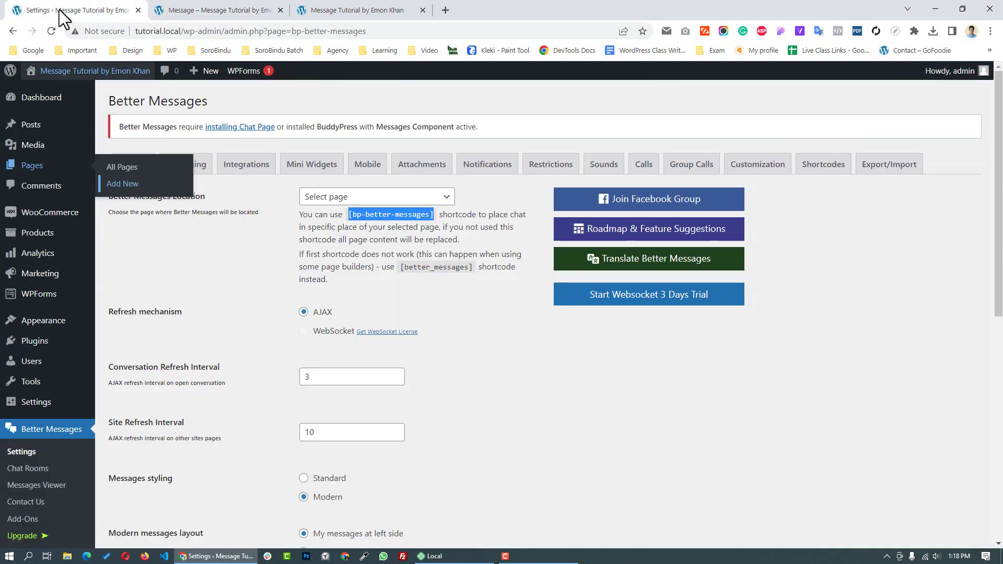
click(19, 453)
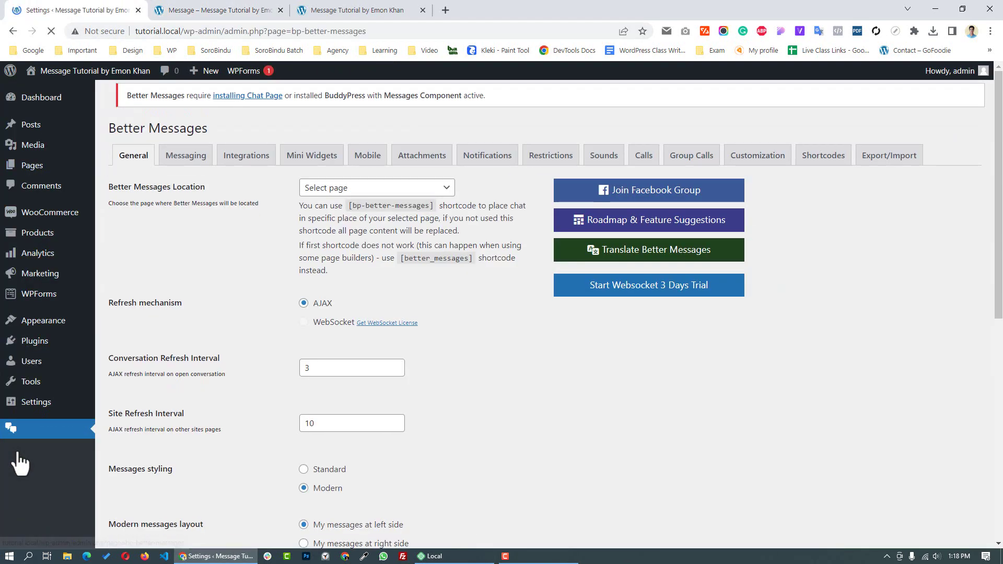
Set the Better Messages Location to the Message page and save the General settings.
drag(108, 200, 211, 198)
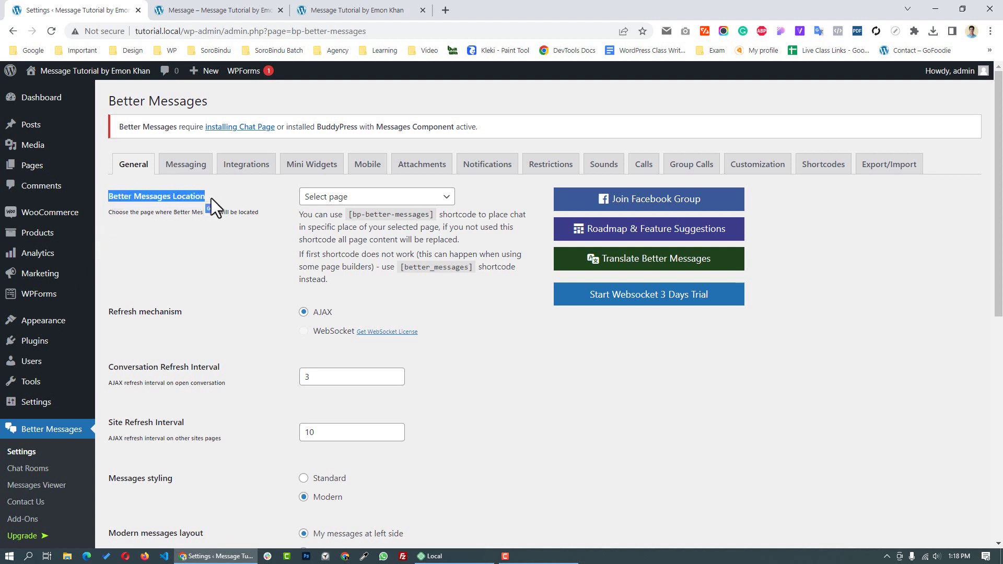
click(332, 199)
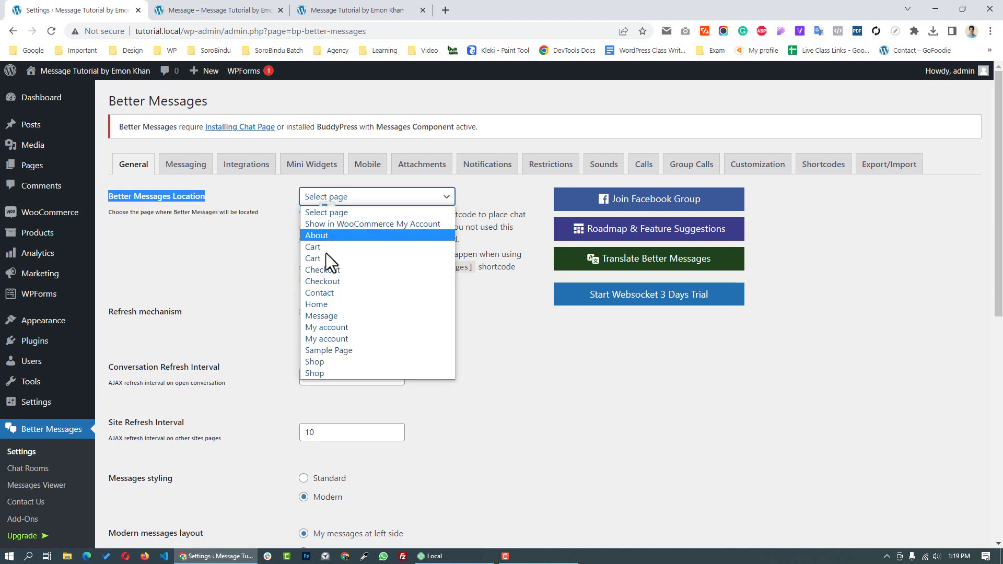
click(325, 316)
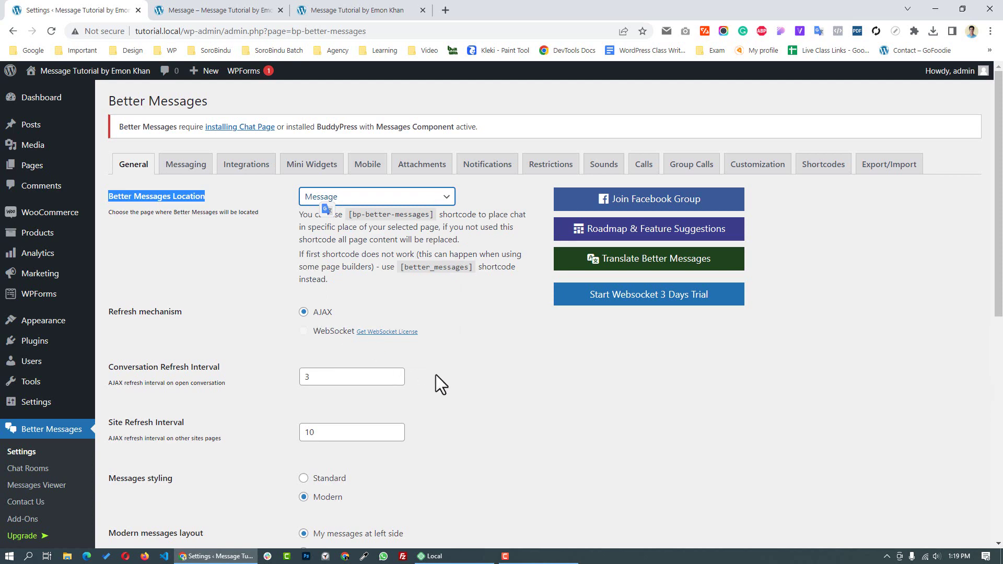
scroll(436, 375, down, 8)
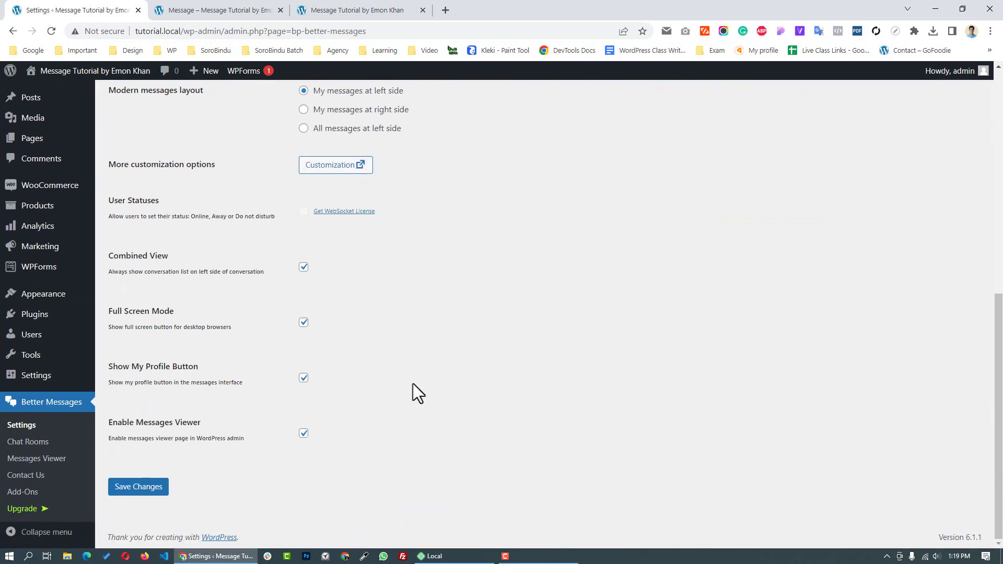
click(152, 487)
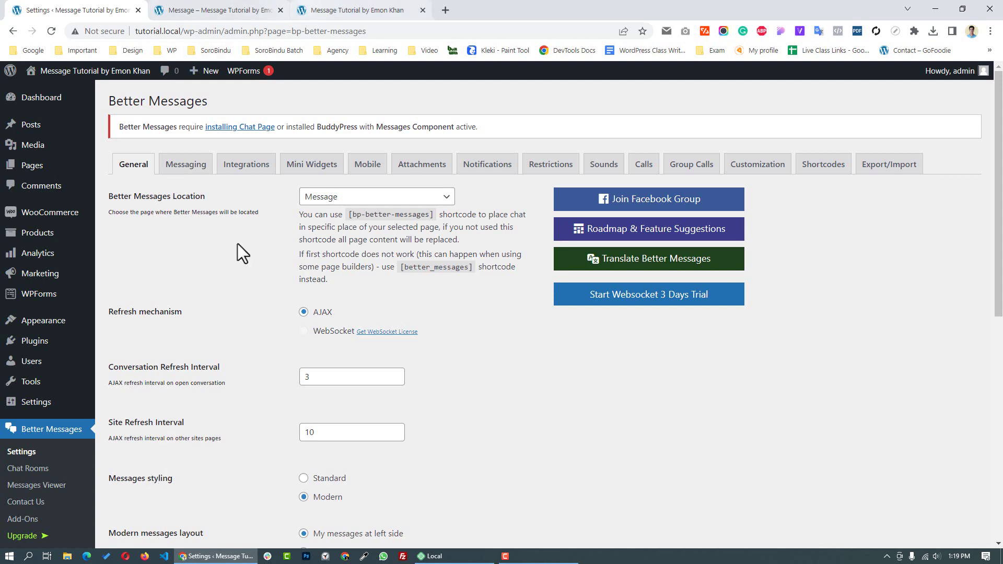
Reload the front-end Message page and scroll to see the Better Messages chat box.
click(322, 4)
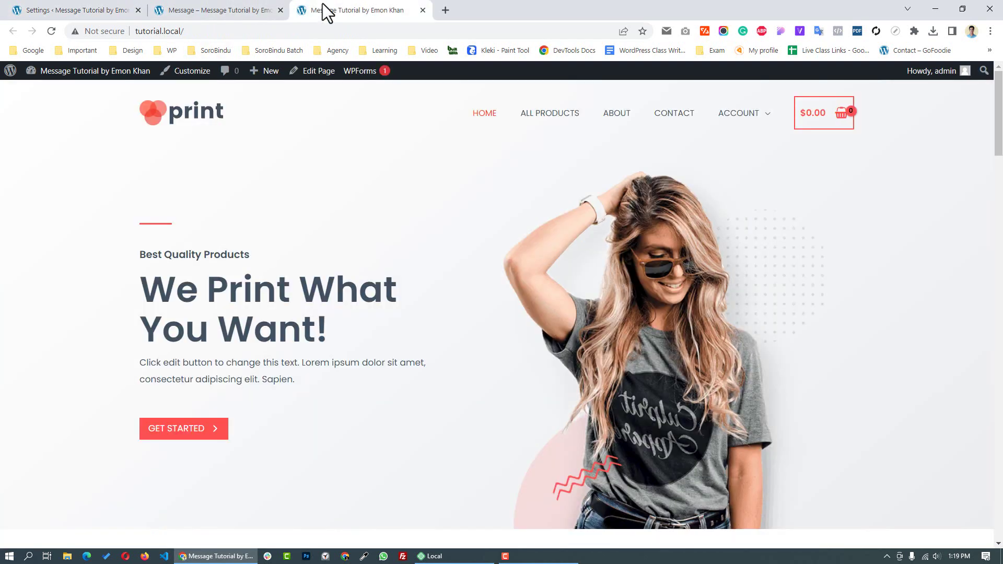
click(233, 13)
click(52, 32)
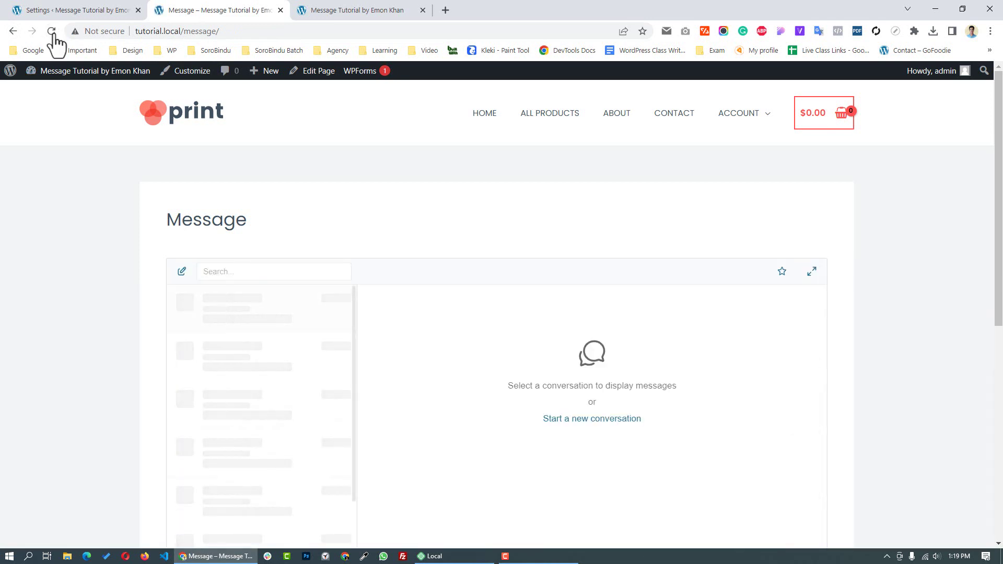
scroll(265, 291, down, 3)
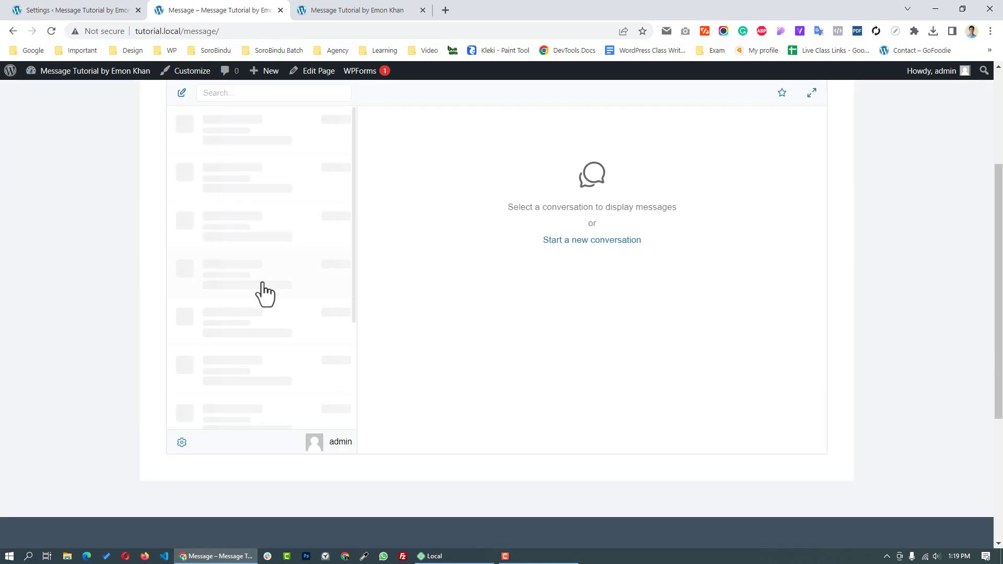
scroll(321, 296, up, 2)
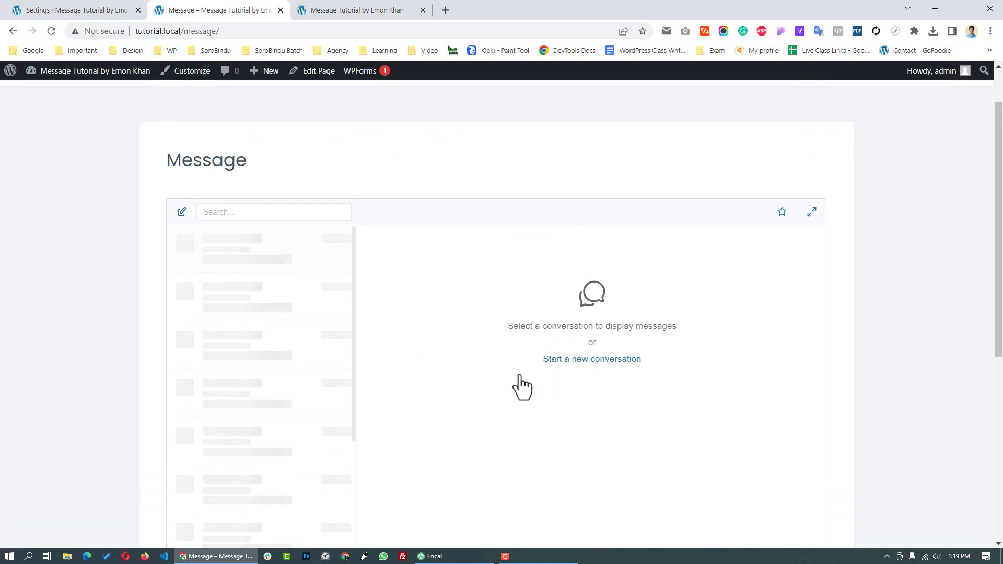
scroll(252, 454, down, 2)
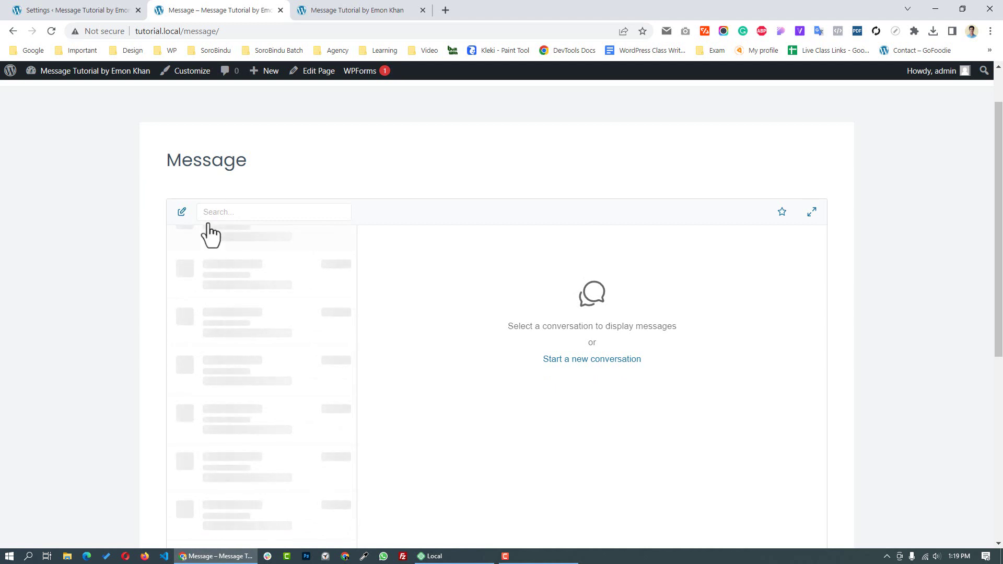
Tick 'Prevent creating multiple conversations with same member' in the Messaging settings.
click(85, 15)
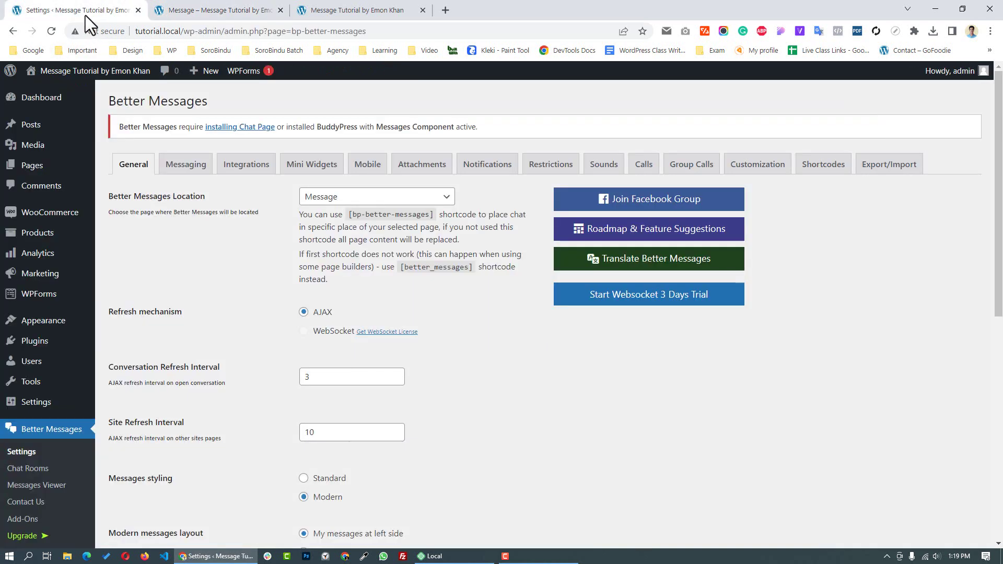
click(192, 165)
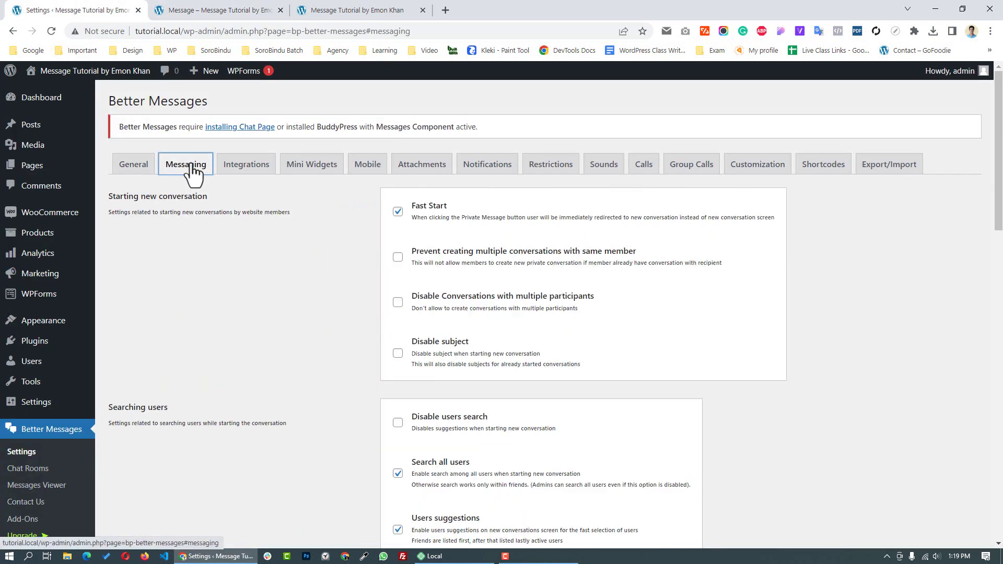
drag(423, 252, 637, 253)
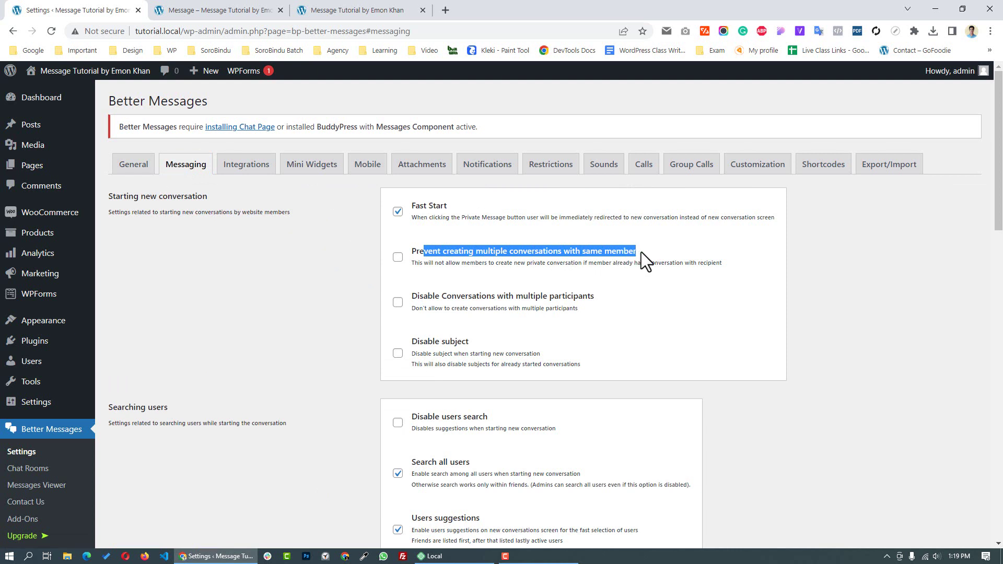
click(398, 259)
Check the 'Start a new conversation' panel on the Message page, then return to Messaging settings.
click(205, 14)
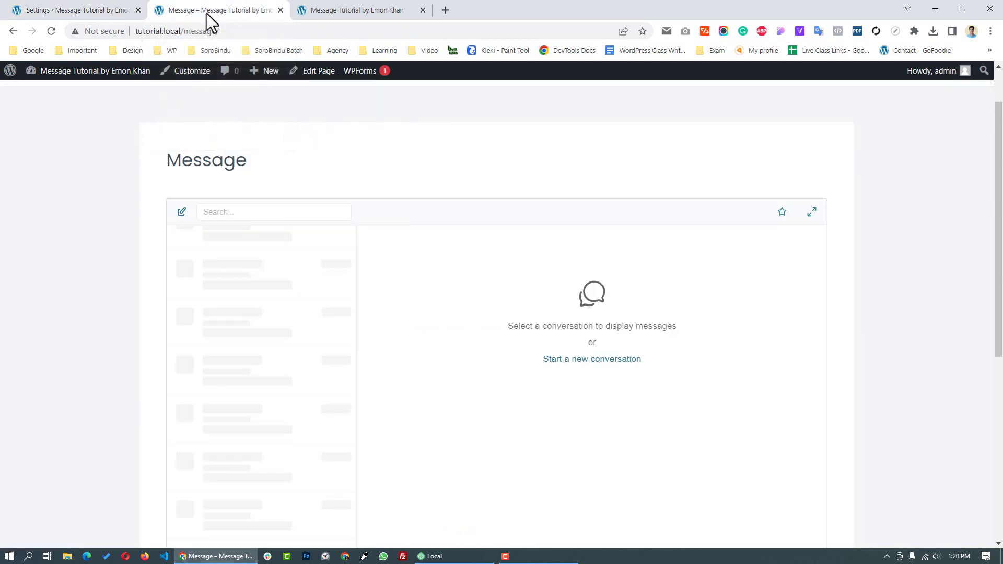
click(566, 361)
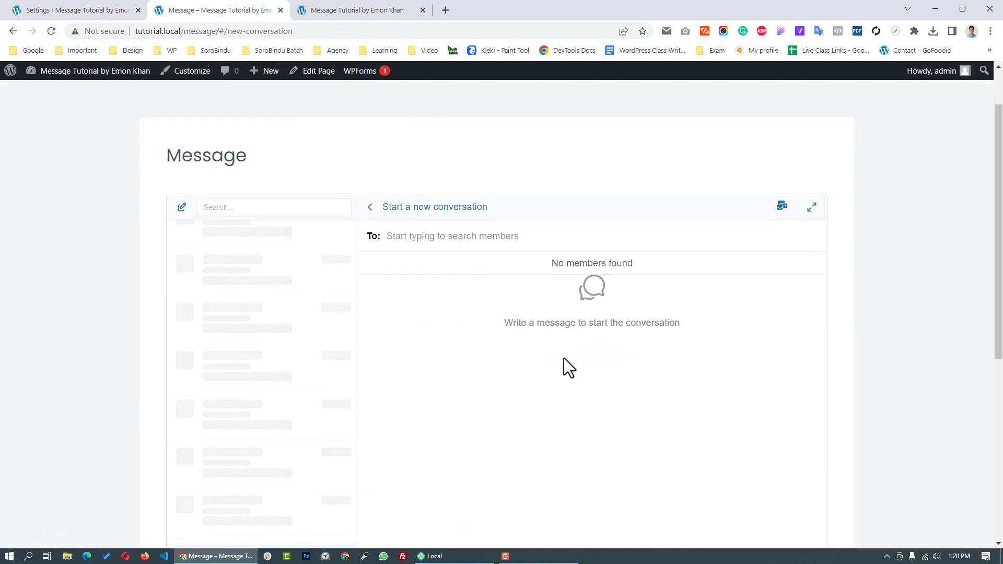
scroll(564, 358, down, 1)
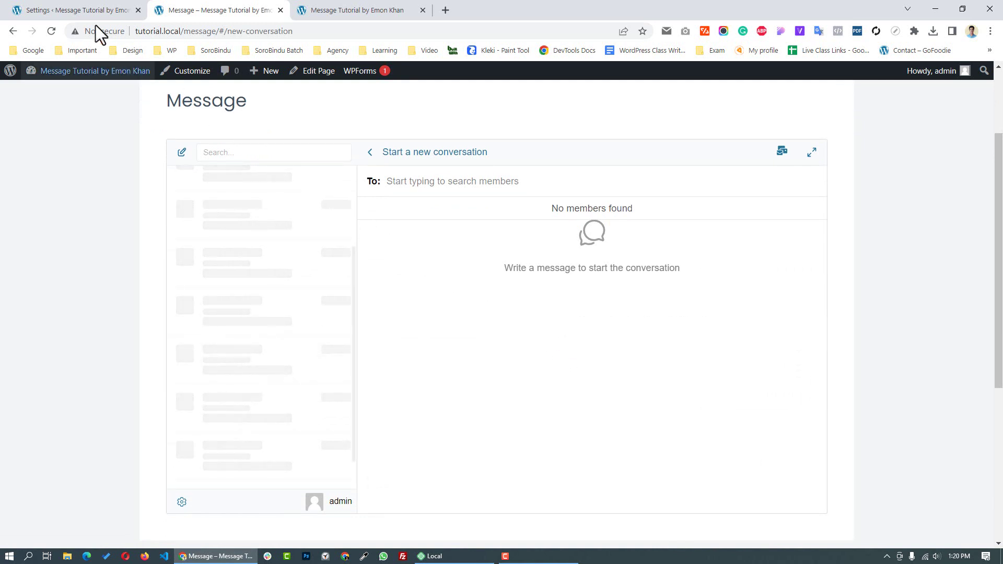
click(63, 8)
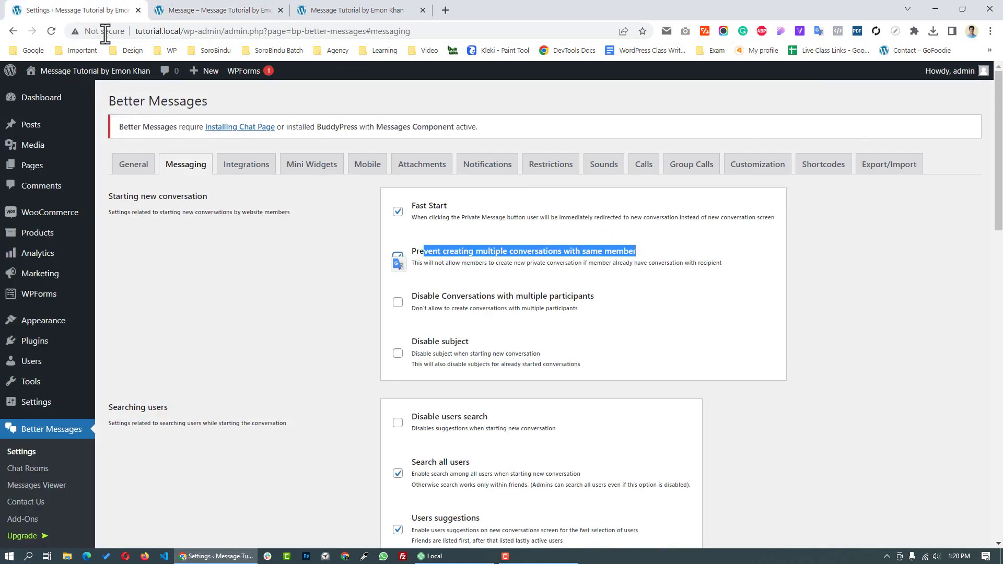
scroll(468, 314, down, 6)
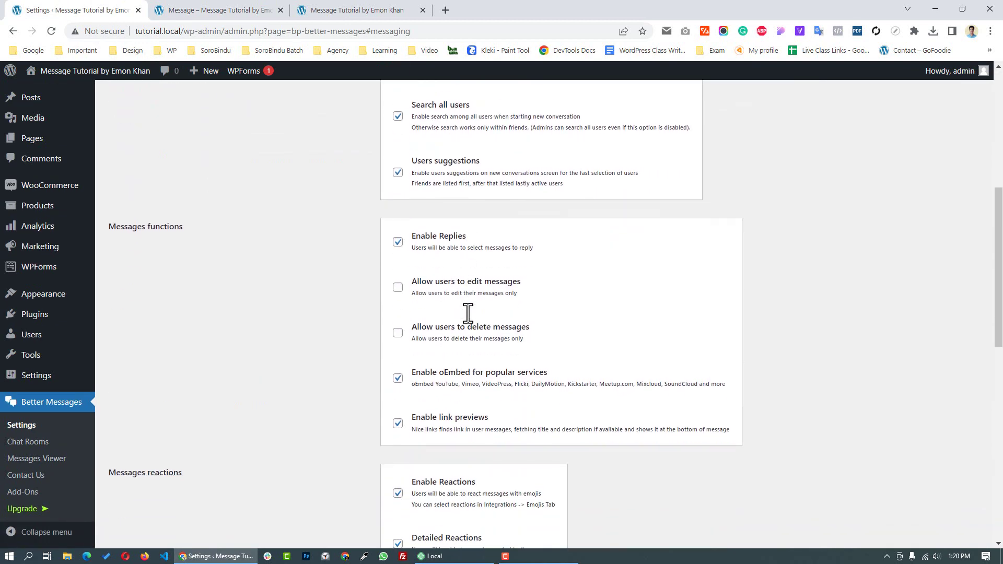
scroll(468, 313, down, 10)
Save the Messaging settings and go to Integrations > Emojis.
click(128, 493)
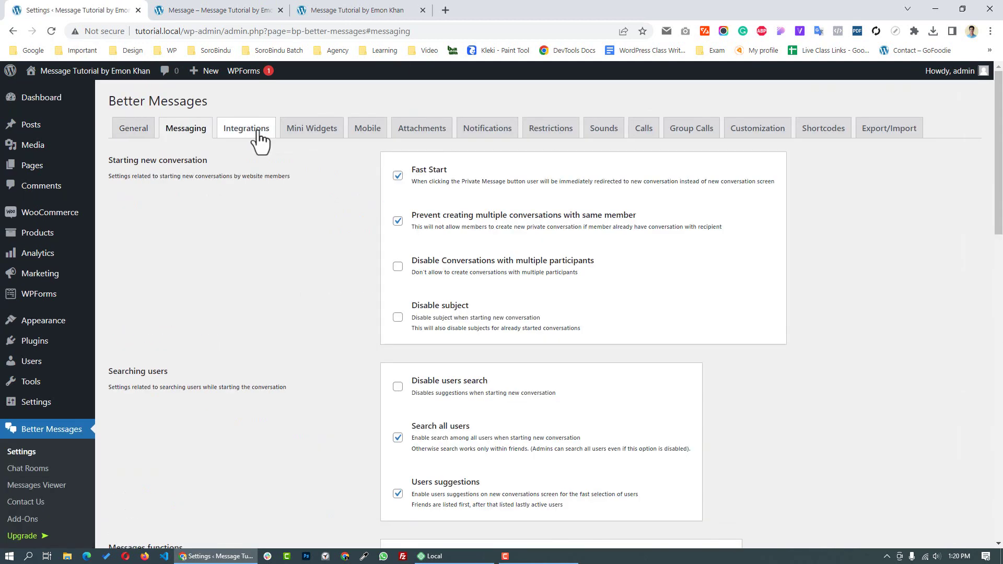
click(251, 131)
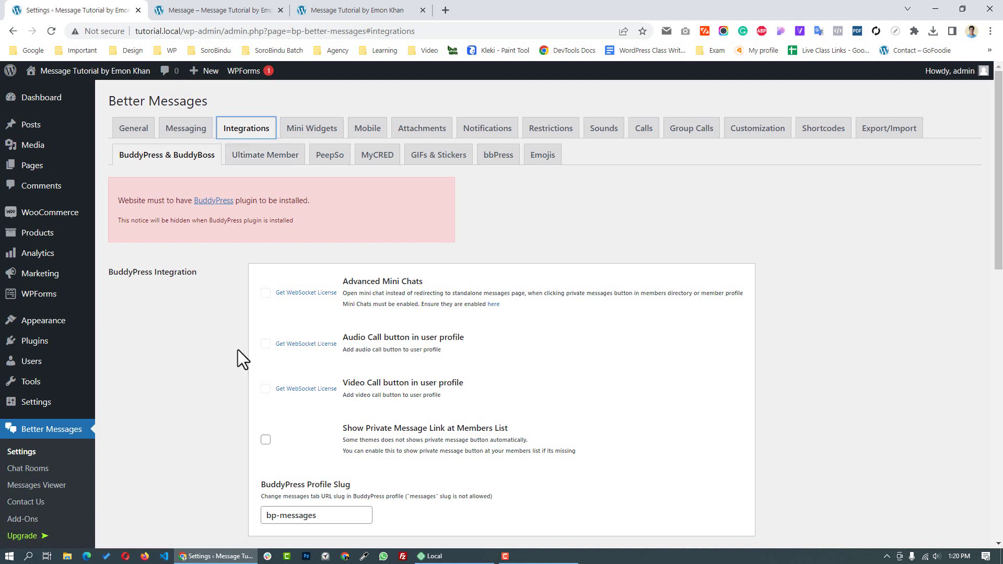
click(541, 166)
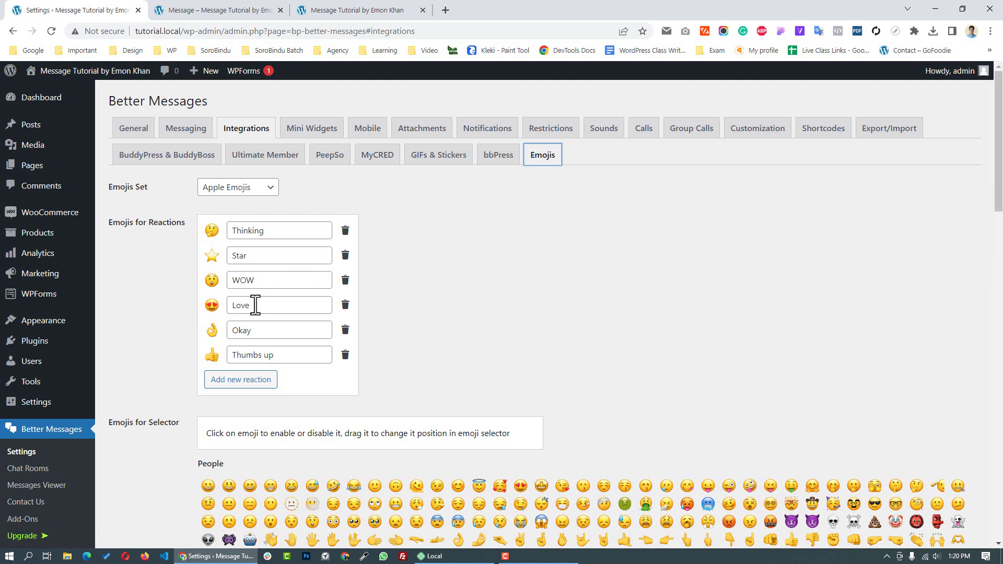
Add a pink heart reaction named 'heart' and save the emoji settings.
click(249, 385)
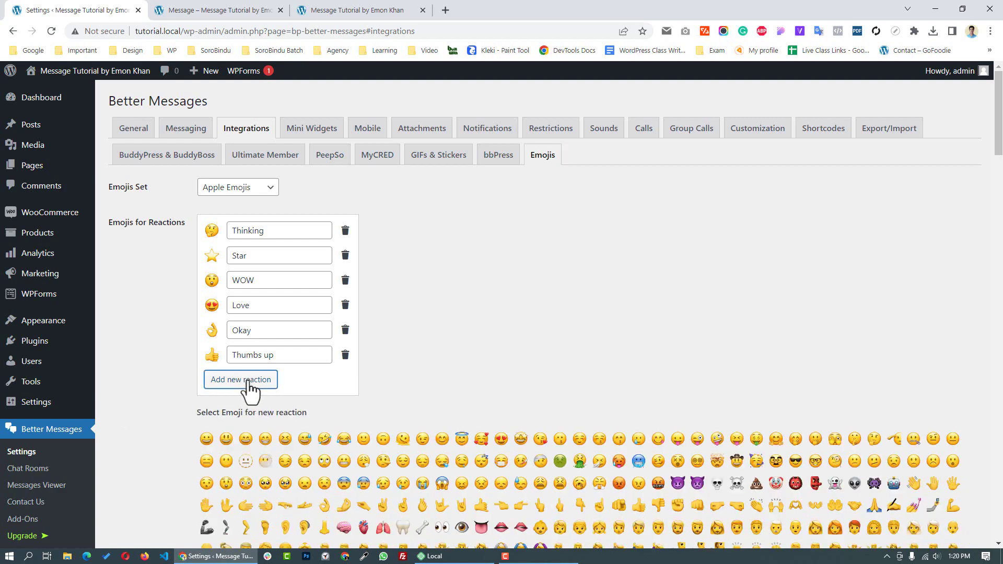
scroll(249, 389, down, 5)
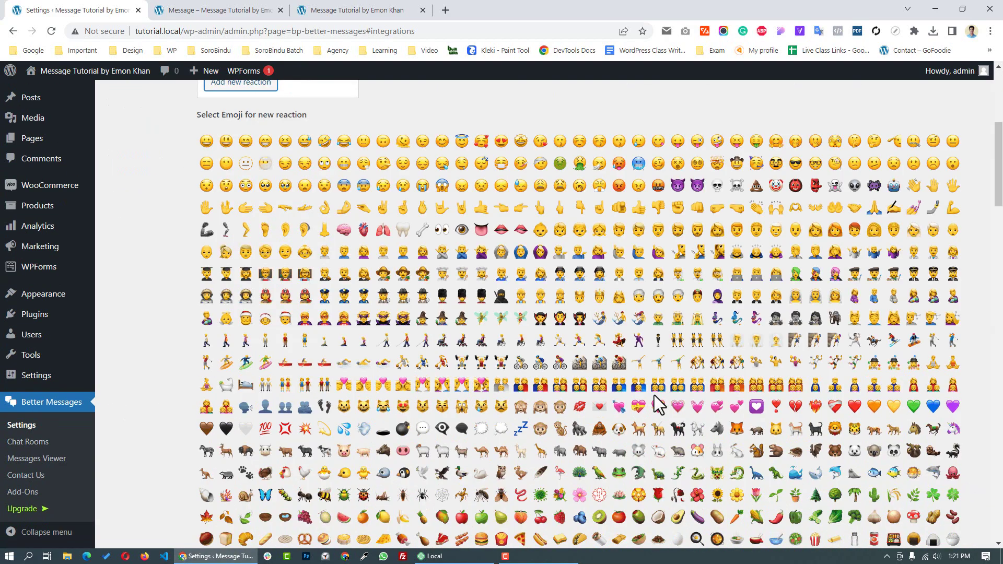
click(698, 410)
click(279, 264)
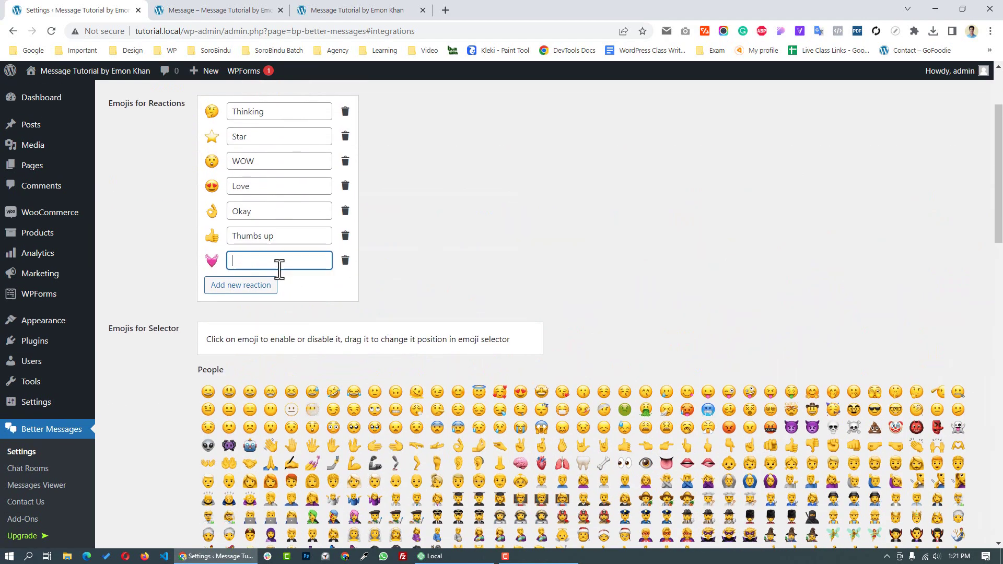
text(heart)
click(348, 287)
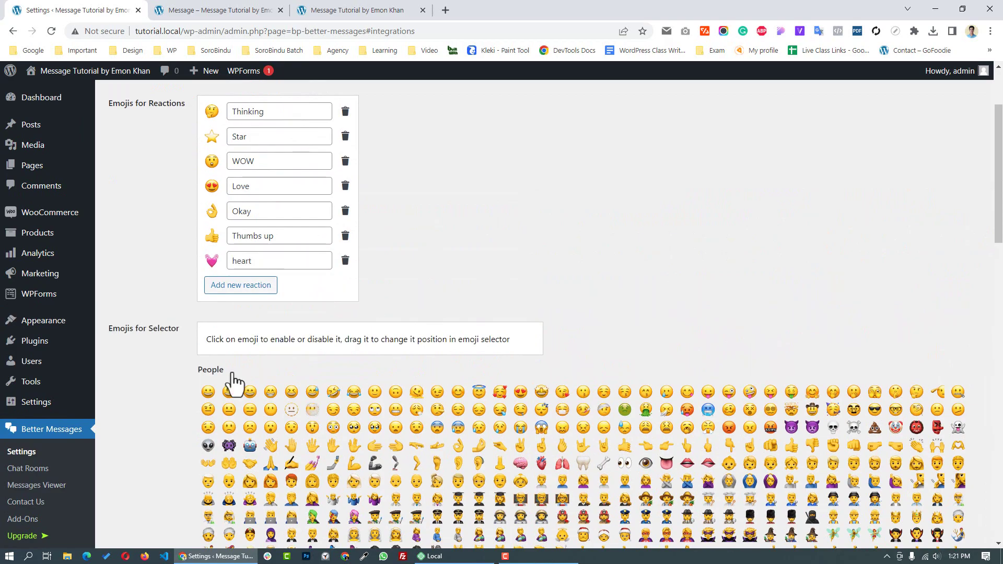
scroll(232, 373, down, 20)
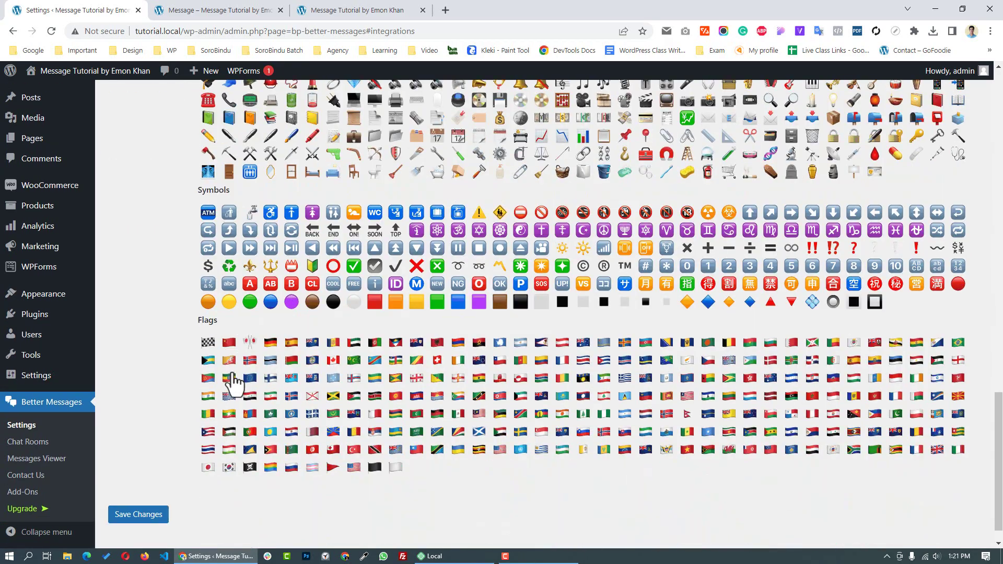
click(139, 488)
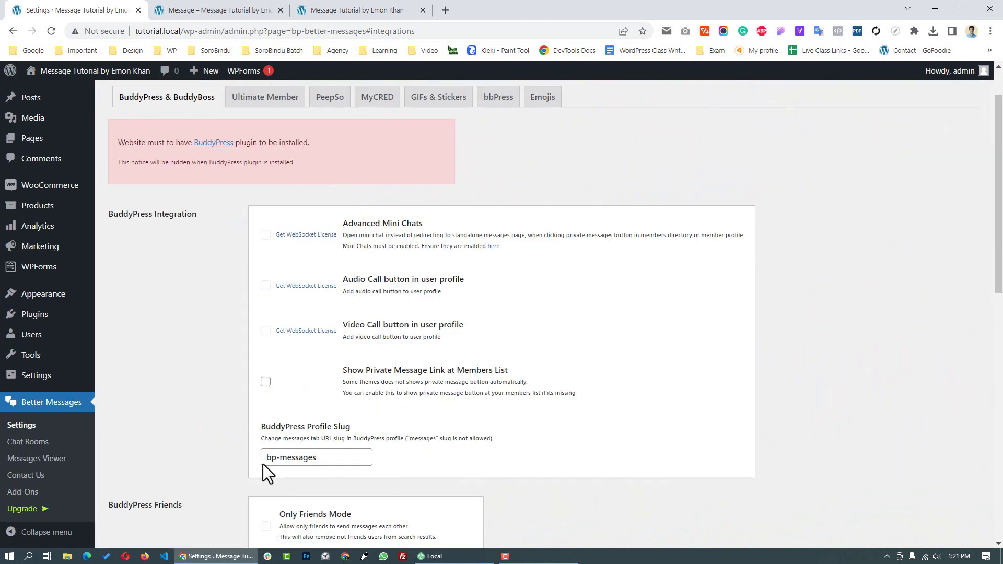
scroll(262, 464, up, 1)
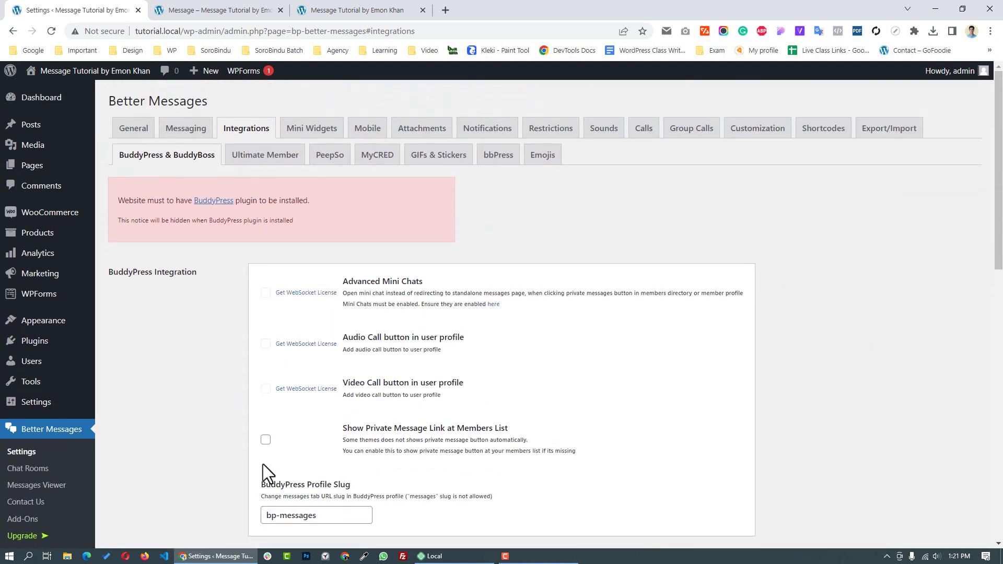
Enable Mobile Chat at Any Page and save the Mobile settings.
click(368, 132)
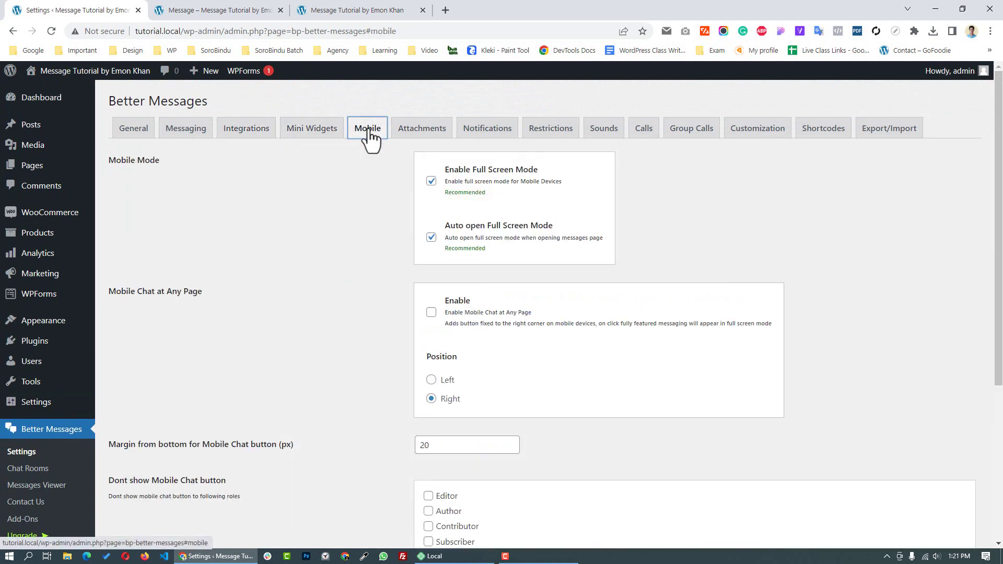
drag(131, 292, 242, 300)
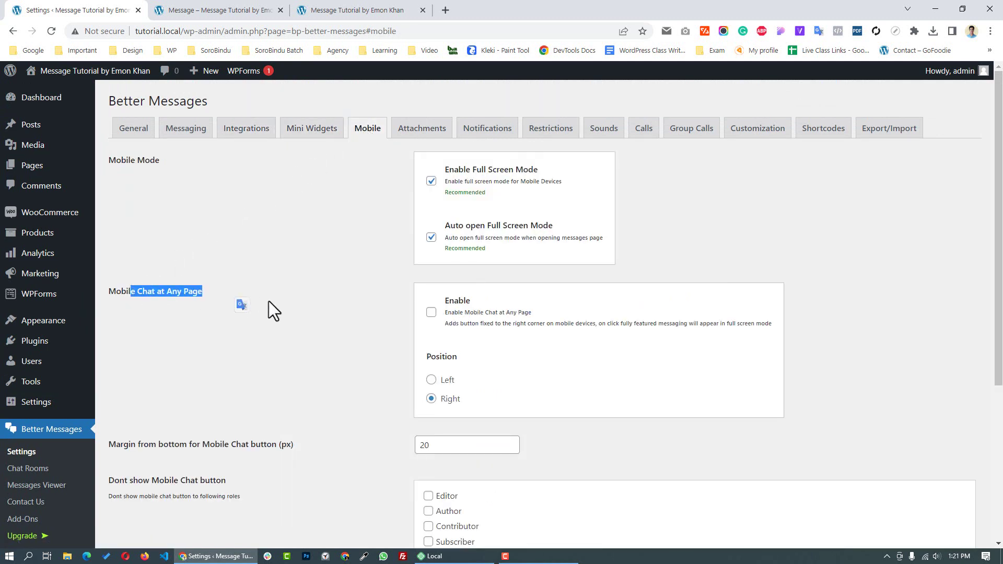
click(432, 314)
click(365, 400)
scroll(365, 400, down, 5)
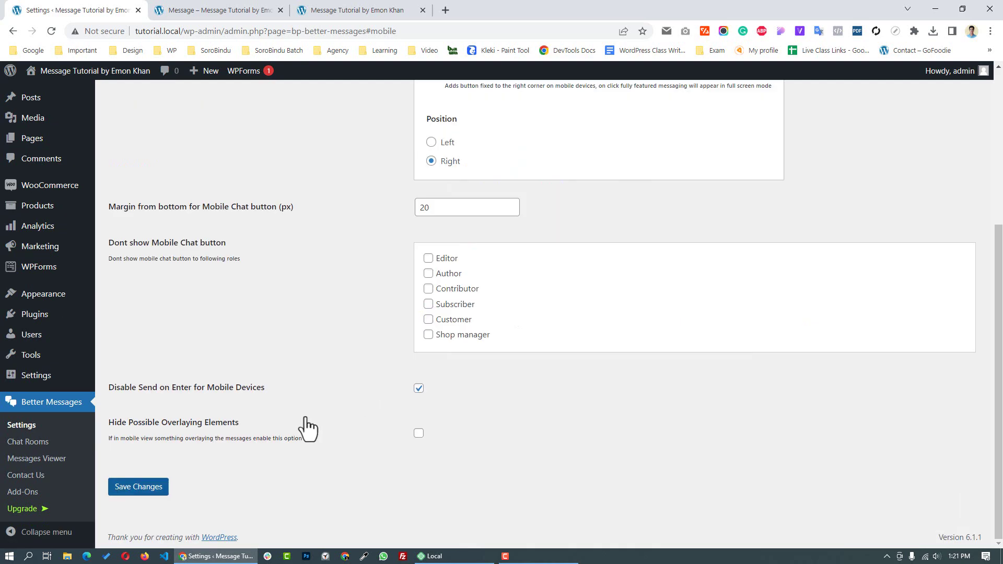
click(137, 491)
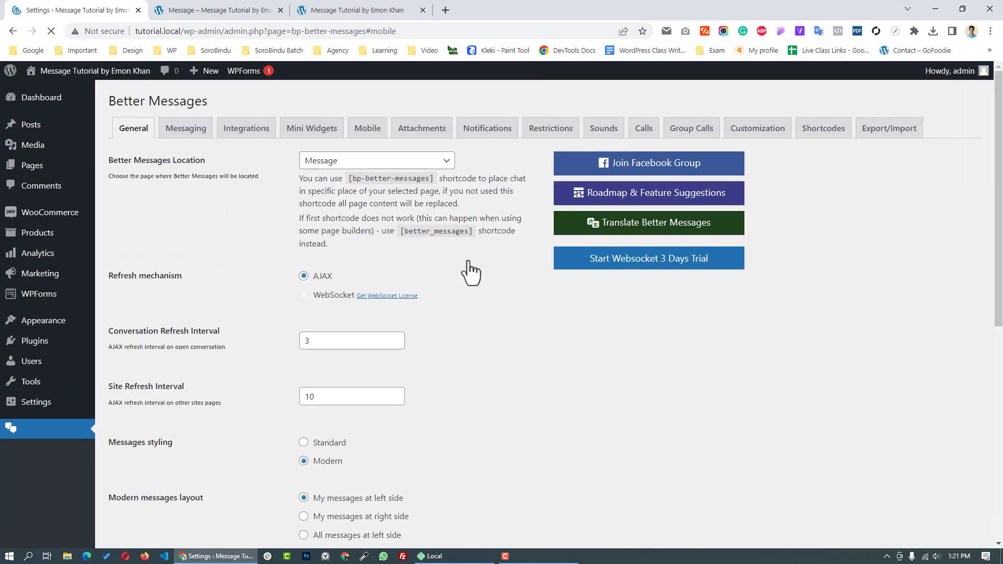
click(423, 131)
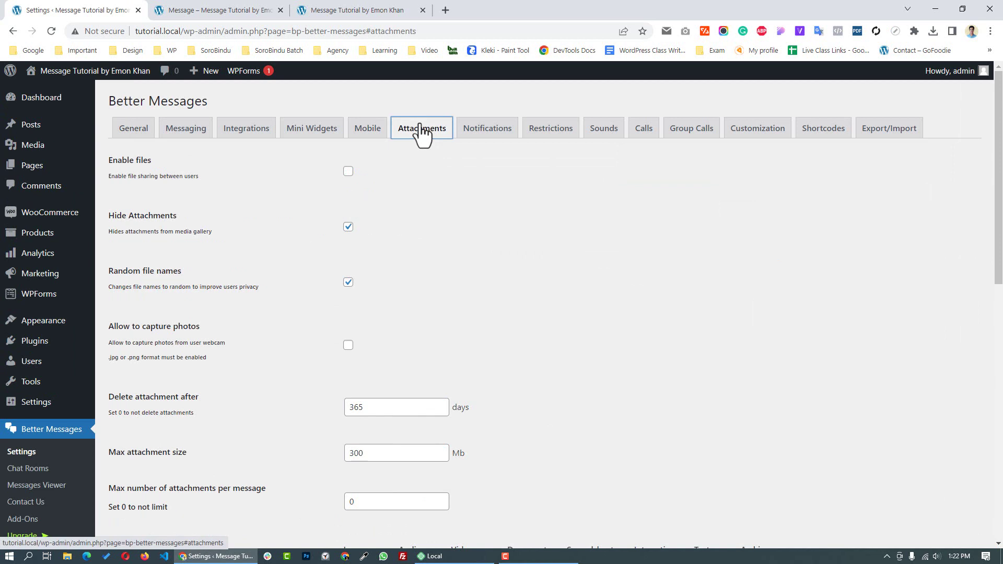
Enable file sharing, with attachments deleted after 30 days and a 2 Mb max size.
click(348, 171)
scroll(330, 366, down, 2)
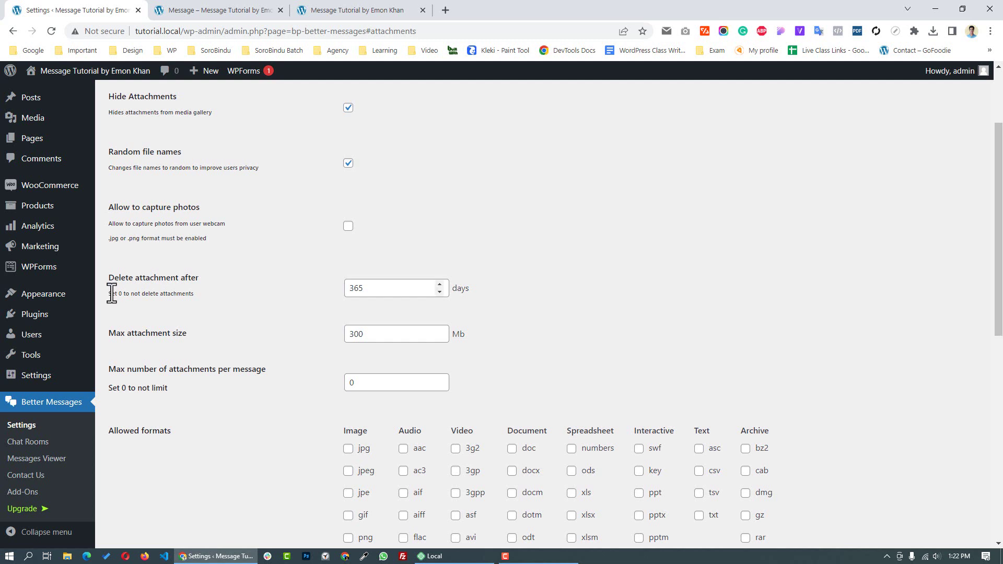
drag(110, 280, 203, 282)
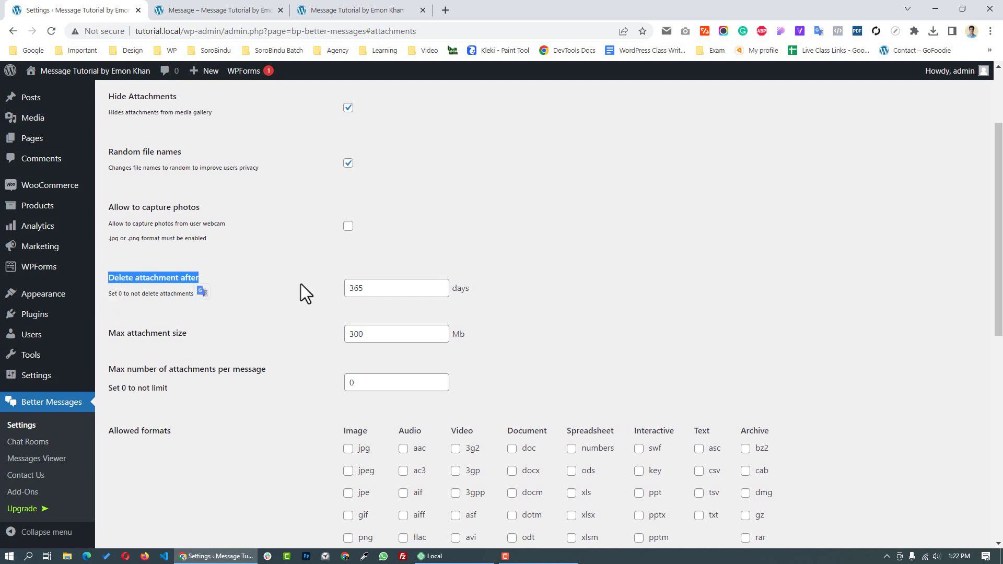
key(Tab)
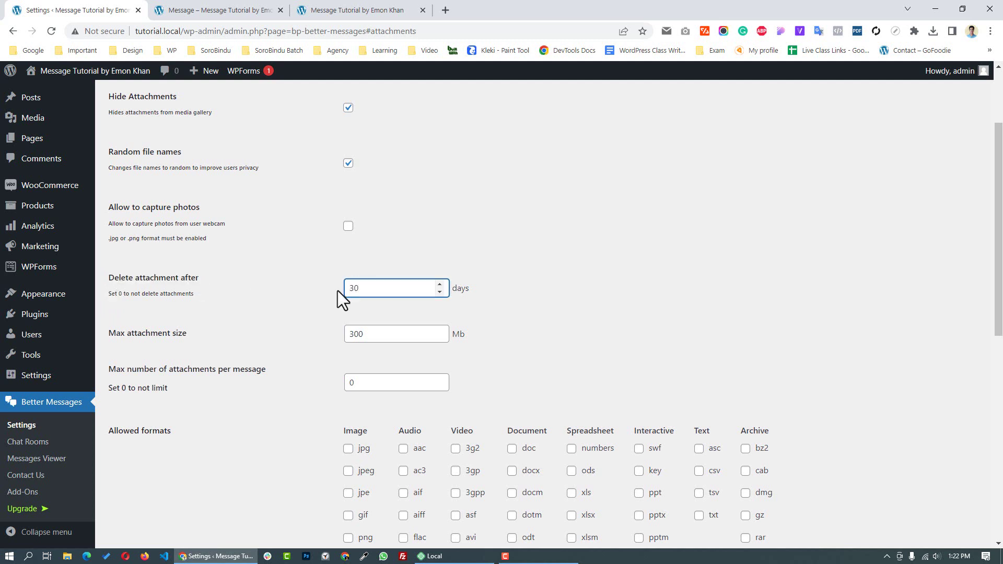
drag(376, 291, 314, 300)
drag(367, 336, 318, 340)
text(2)
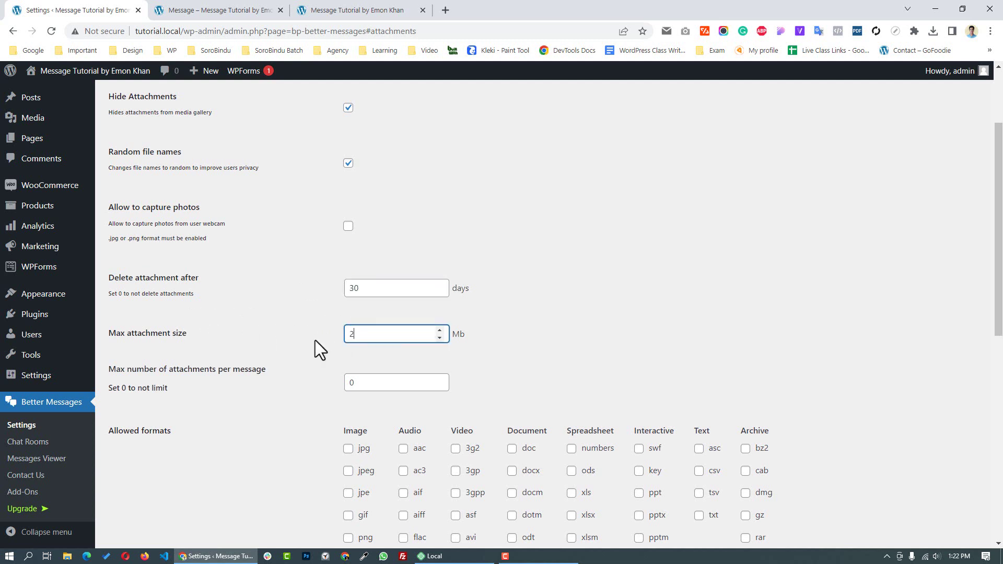
click(229, 470)
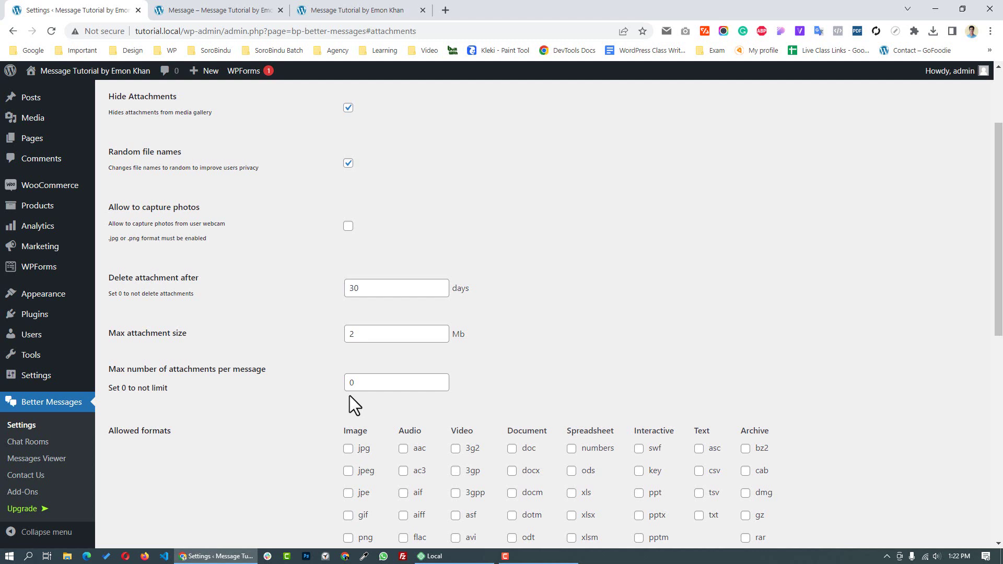
scroll(351, 397, down, 2)
scroll(349, 396, down, 2)
Allow jpg, jpeg, jpe, gif, png, bmp and webp attachments and save the settings.
click(348, 210)
click(348, 233)
click(348, 255)
click(348, 277)
click(348, 300)
click(348, 321)
click(348, 434)
scroll(350, 439, down, 4)
click(138, 487)
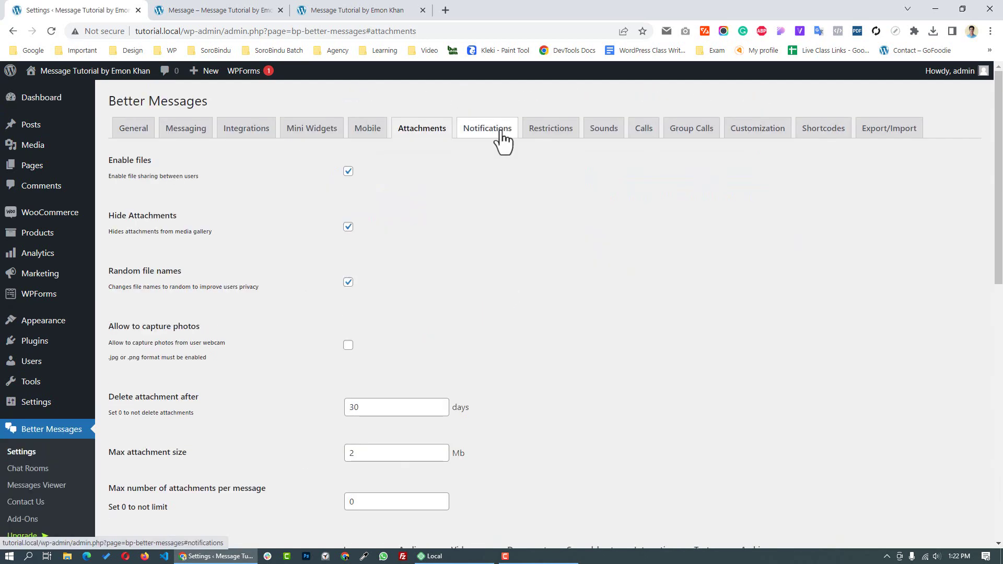
Review the notification options, including 15-minute intervals and the 15-minute offline email delay, unchanged.
click(499, 137)
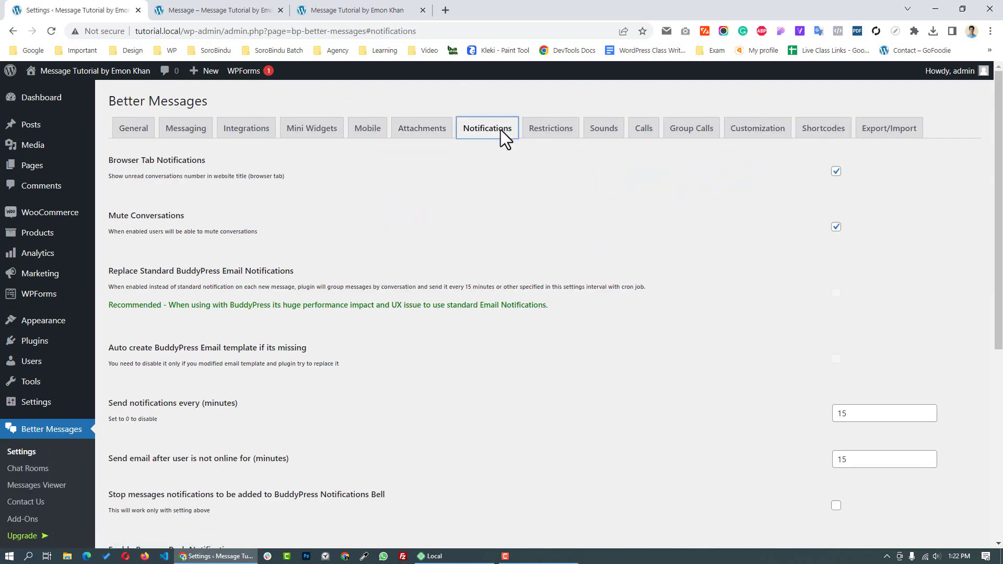
scroll(355, 197, down, 2)
drag(331, 296, 887, 292)
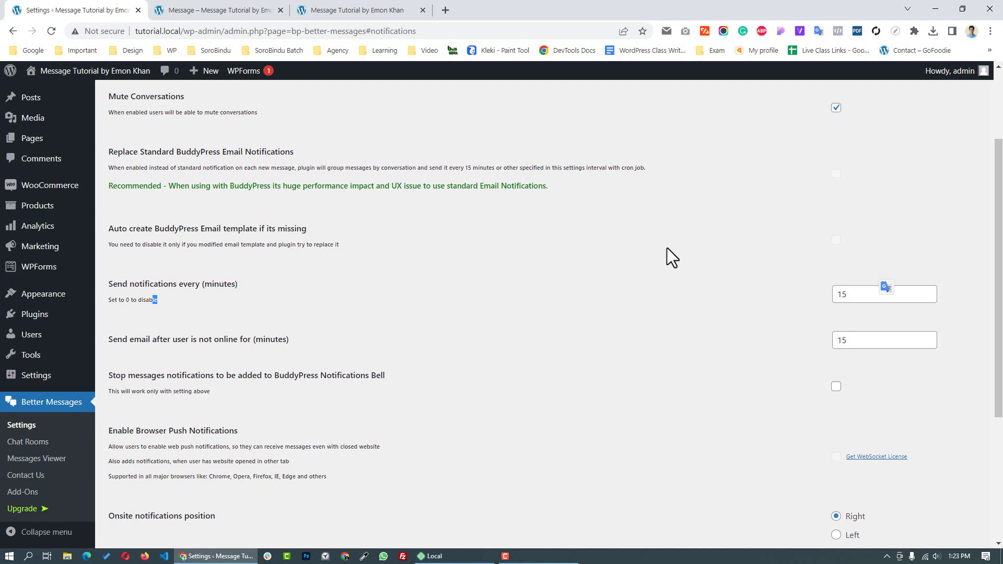
click(839, 293)
drag(854, 341, 805, 350)
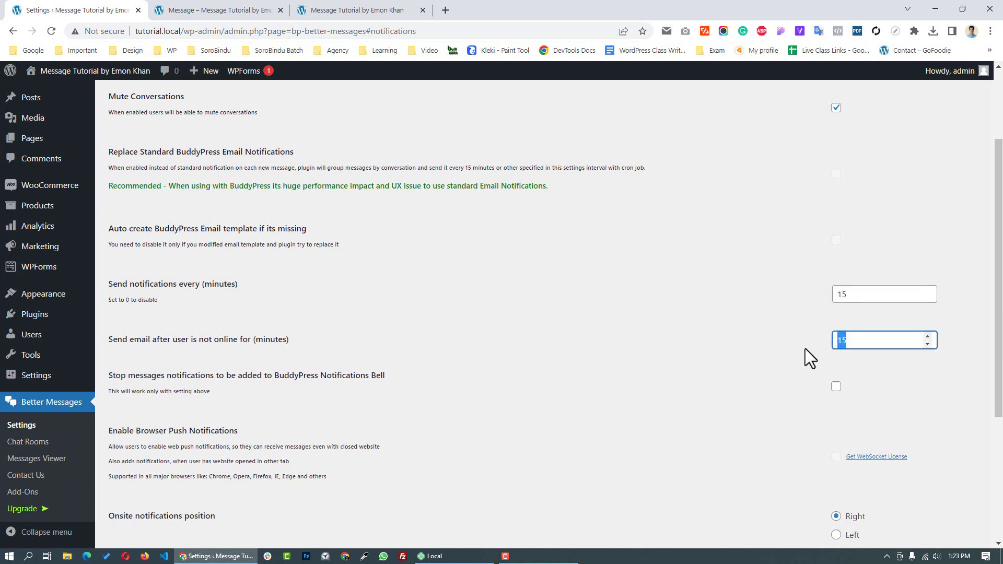
scroll(381, 390, up, 3)
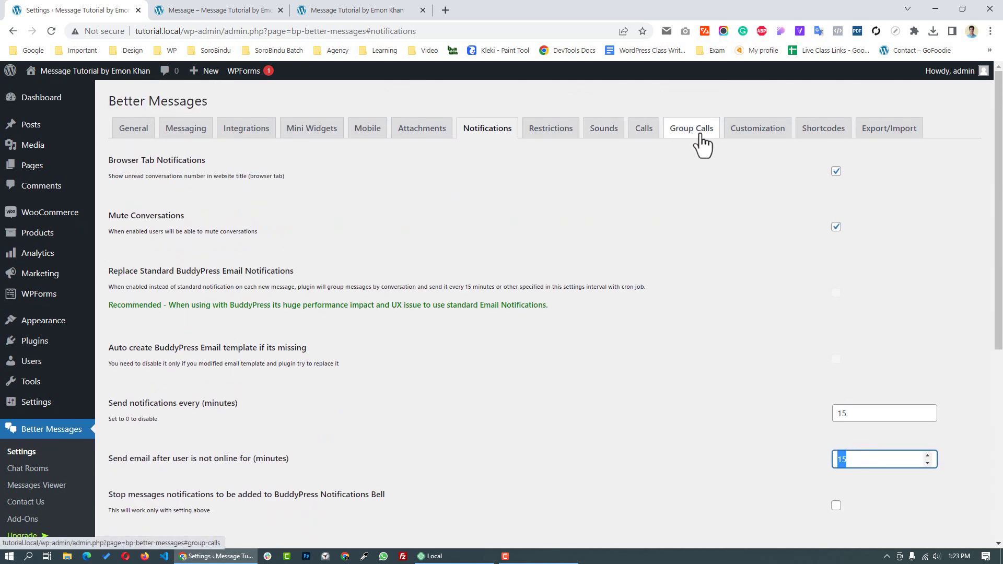
Compare the 450 px minimum and 650 px maximum messenger heights with the live message page.
click(770, 136)
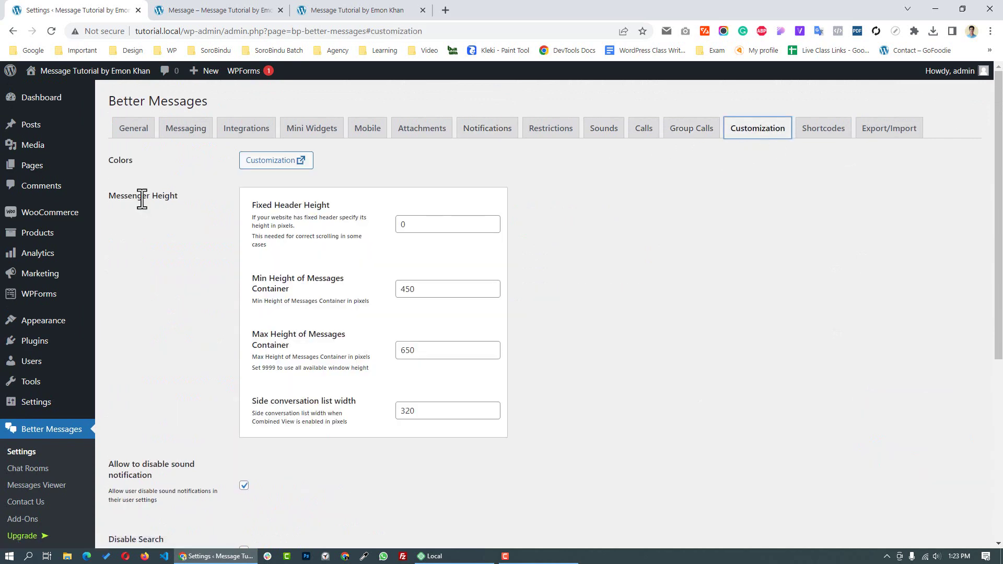
drag(441, 289, 349, 293)
drag(418, 350, 402, 354)
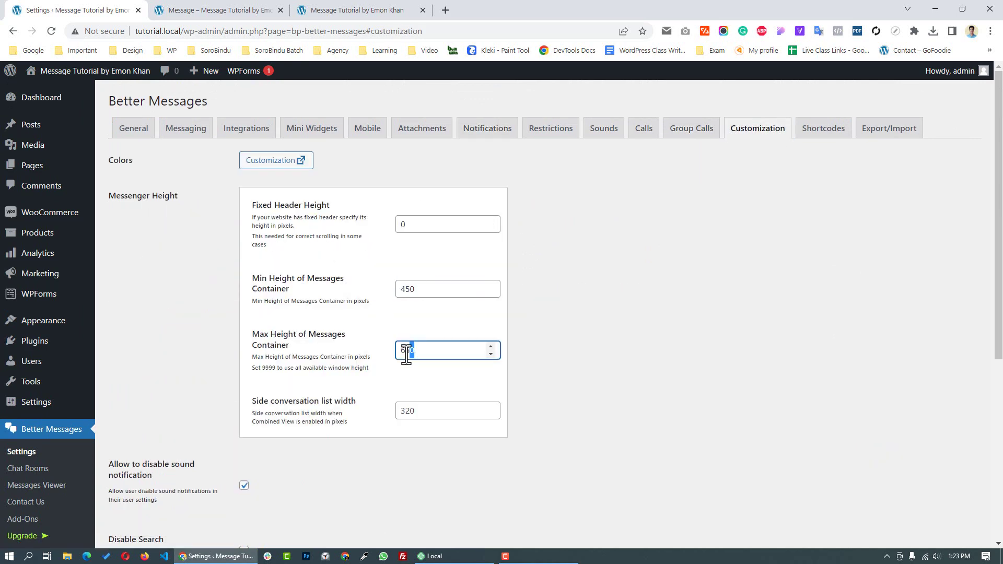
key(ctrl+Tab)
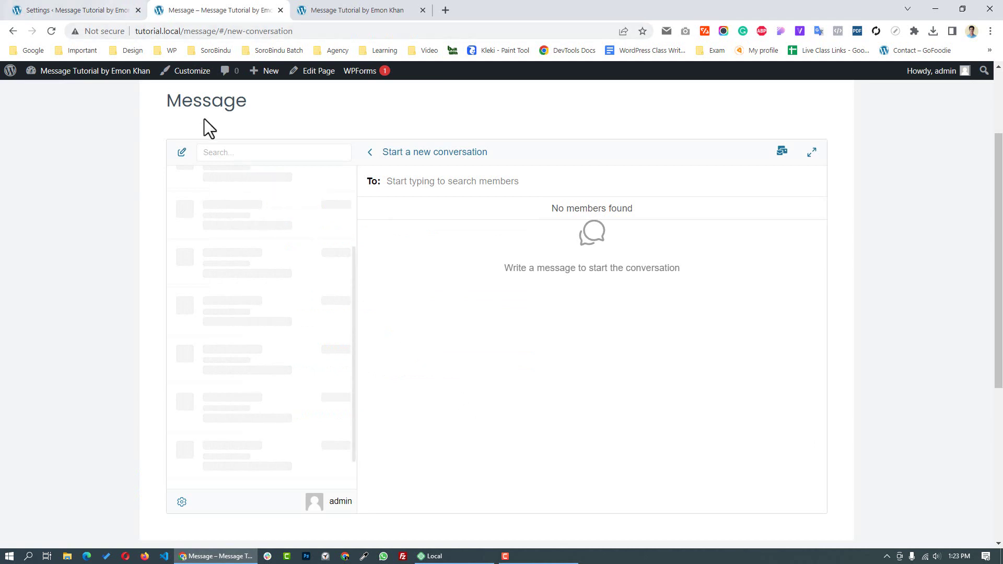
click(105, 11)
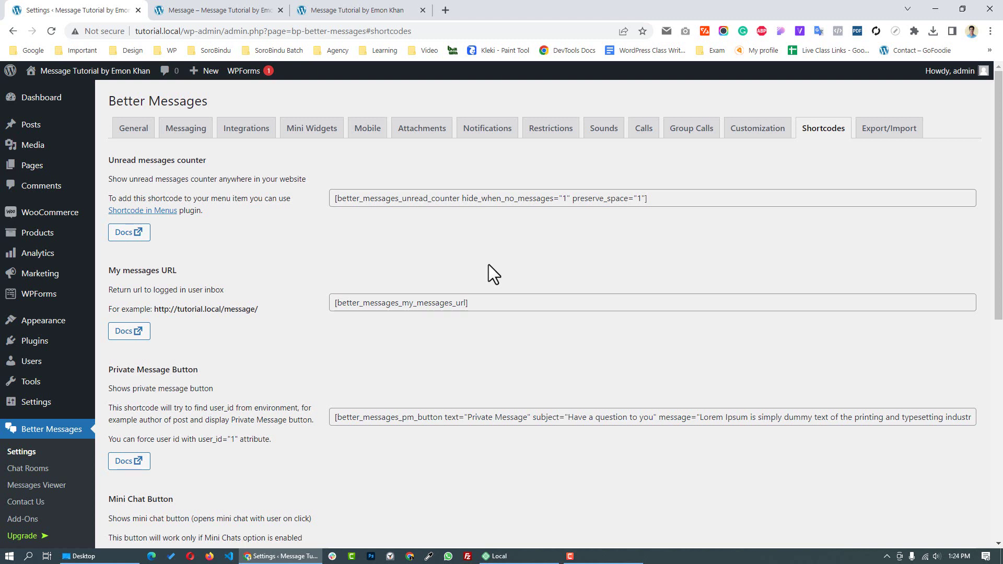
Select the full Private Message Button shortcode from the Better Messages shortcodes list.
drag(119, 370, 199, 372)
click(377, 421)
key(ctrl+c)
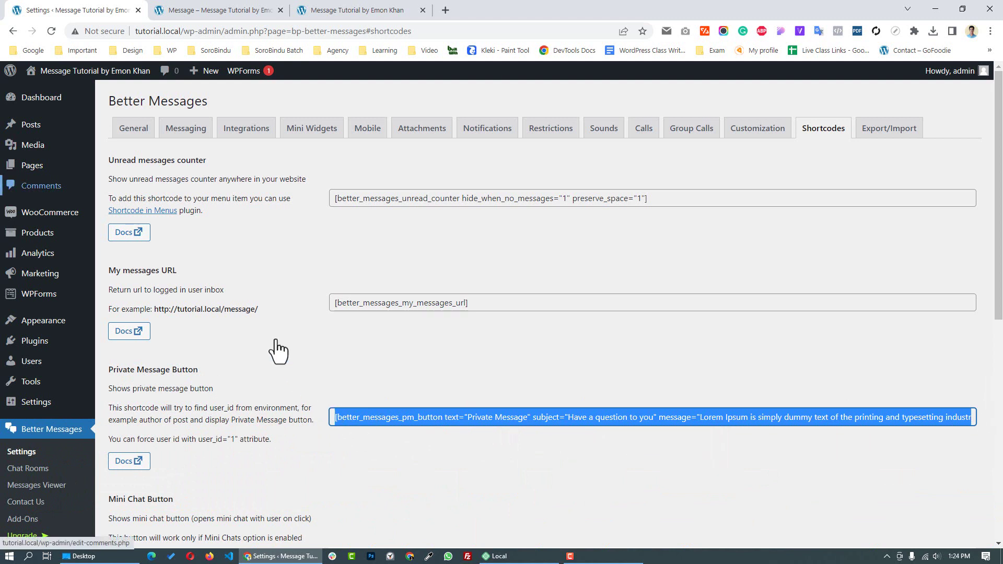
mouse_move(116, 184)
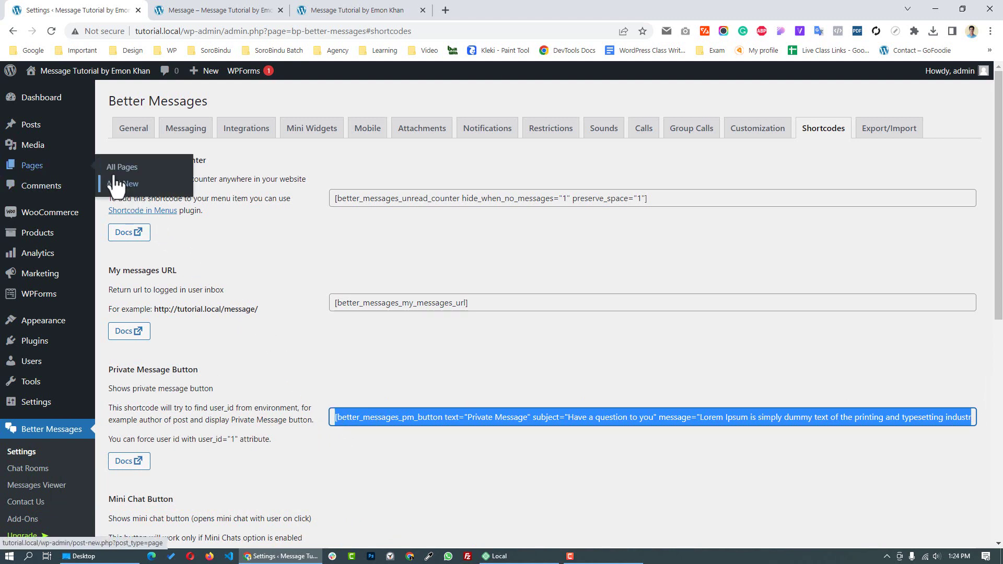
Start a new page and paste the private message button shortcode into a Shortcode block.
ctrl+click(116, 184)
key(ctrl+Tab)
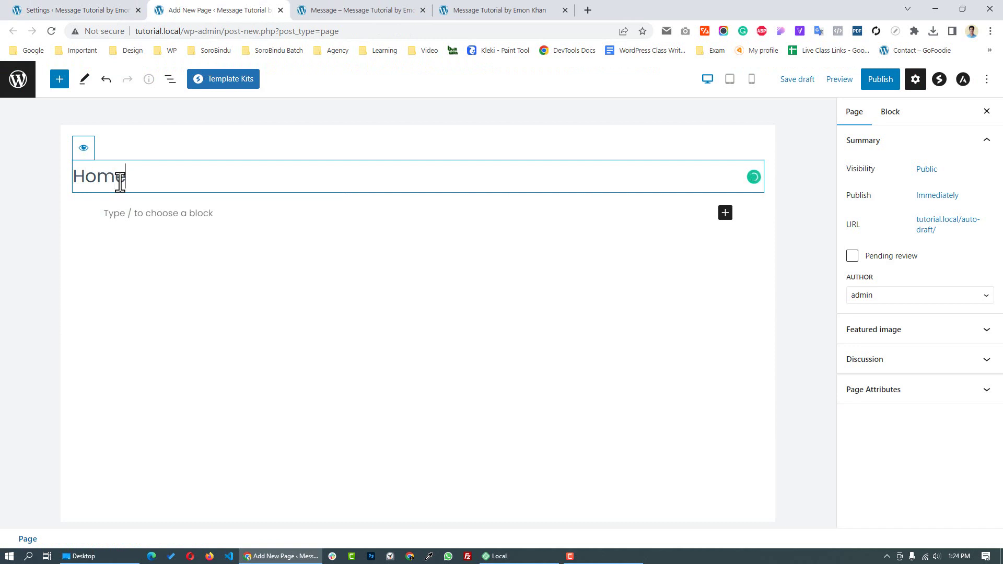
click(727, 214)
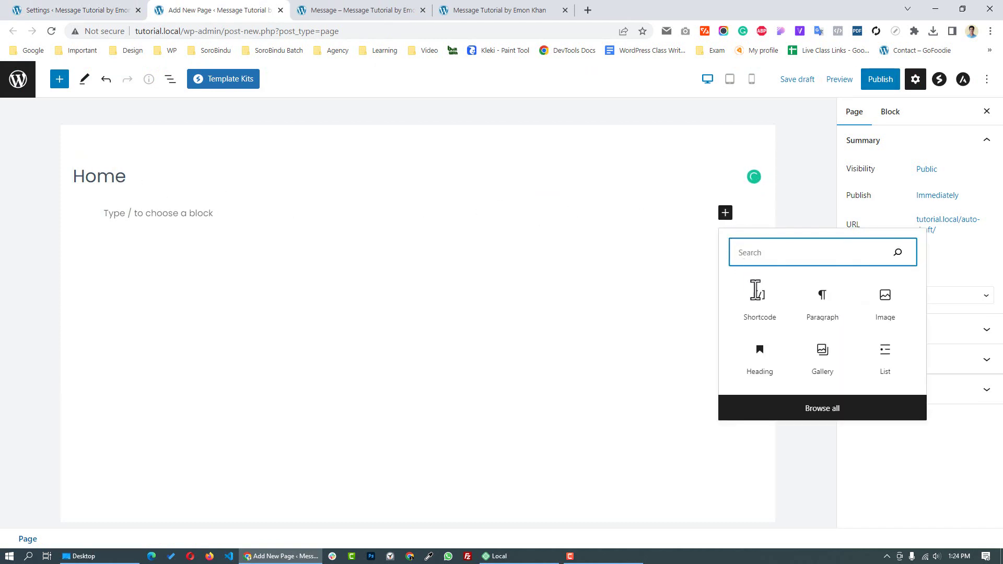
click(760, 309)
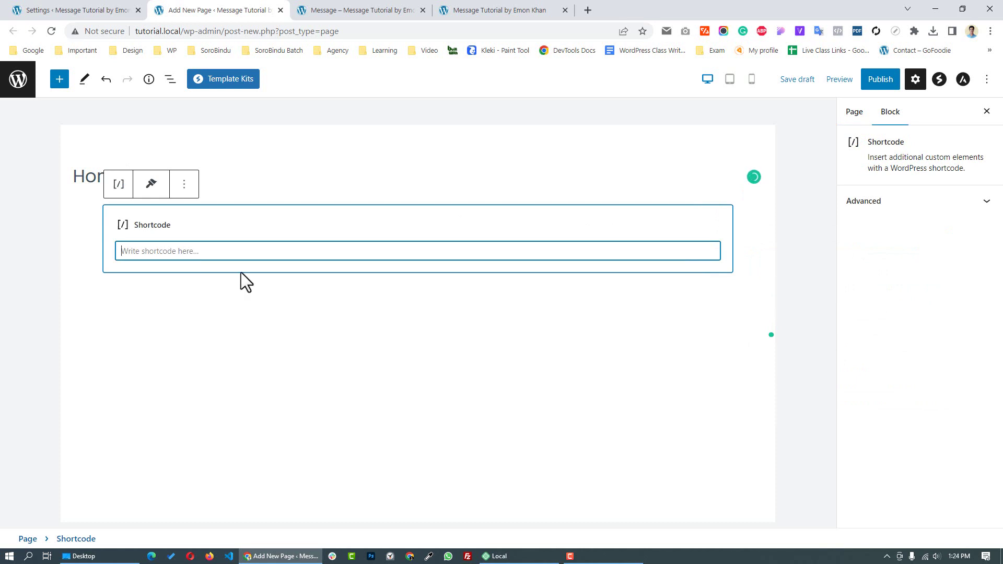
key(ctrl+v)
Change the button text from 'Private Message' to 'Send Message' and publish the Home page.
drag(239, 251, 296, 250)
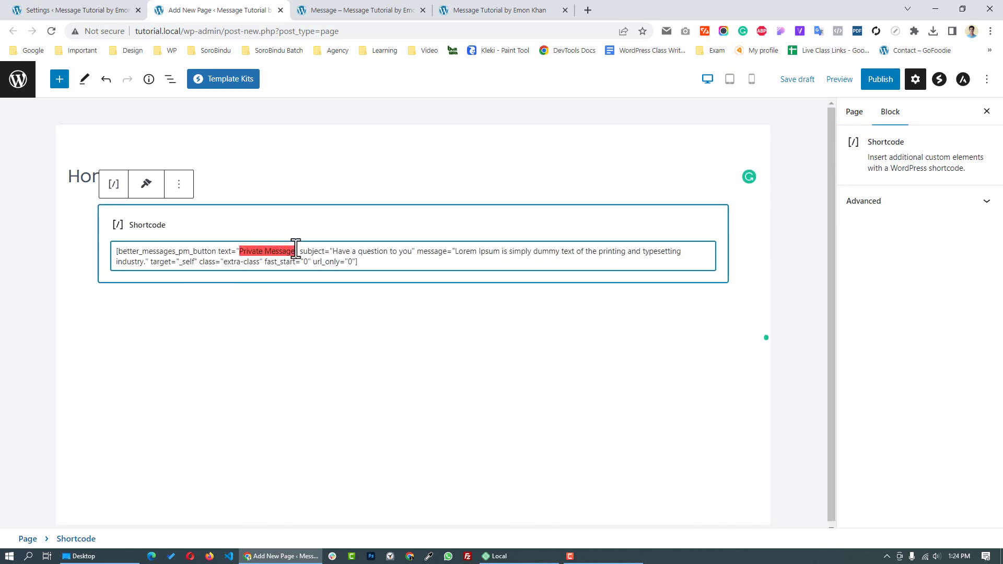
double_click(258, 251)
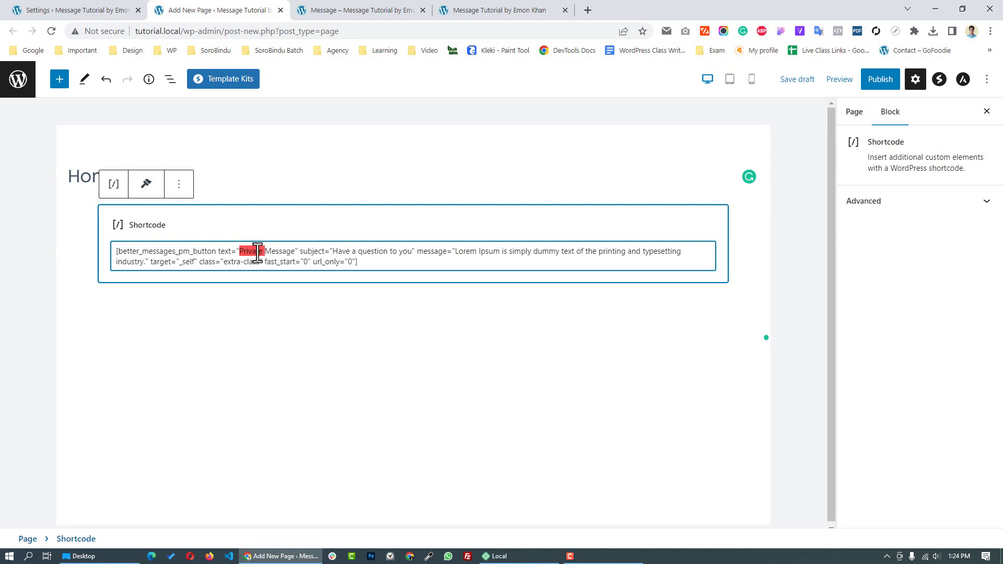
text(Send)
drag(327, 252, 654, 256)
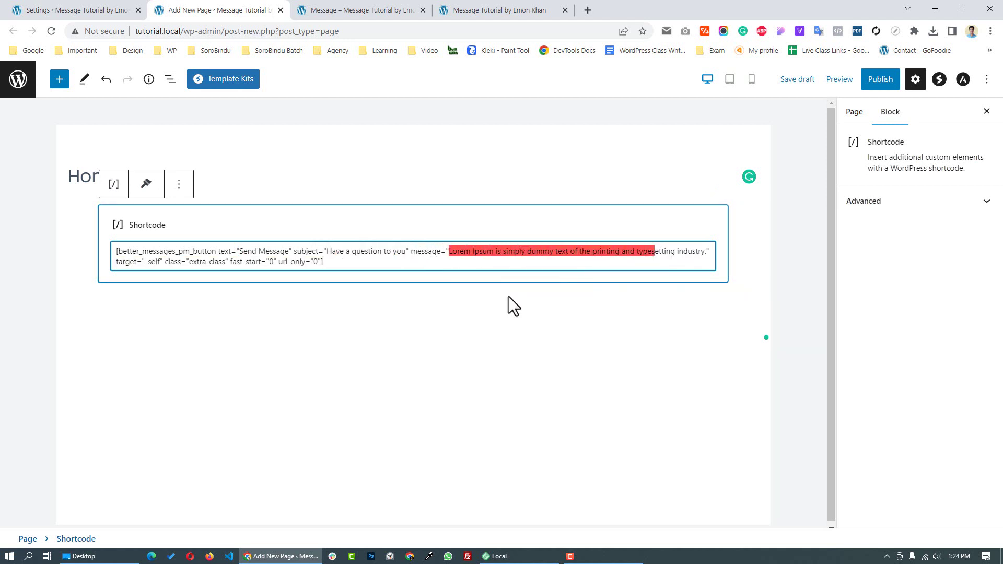
click(881, 81)
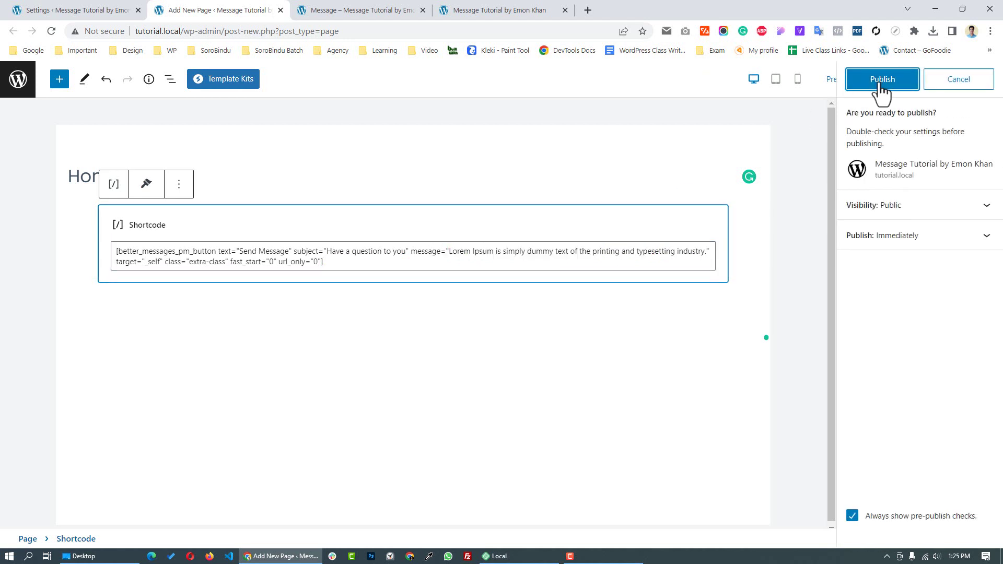
click(881, 79)
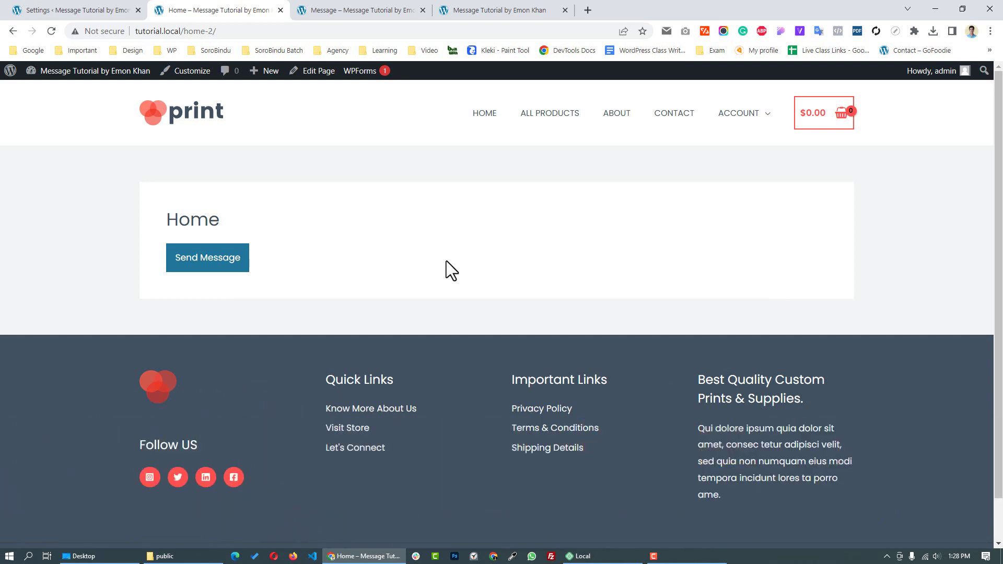
Load the published Home page's home-2 address in an incognito window to view it logged out.
key(ctrl+shift+n)
text(http://tutorial.local/home-2/)
key(Return)
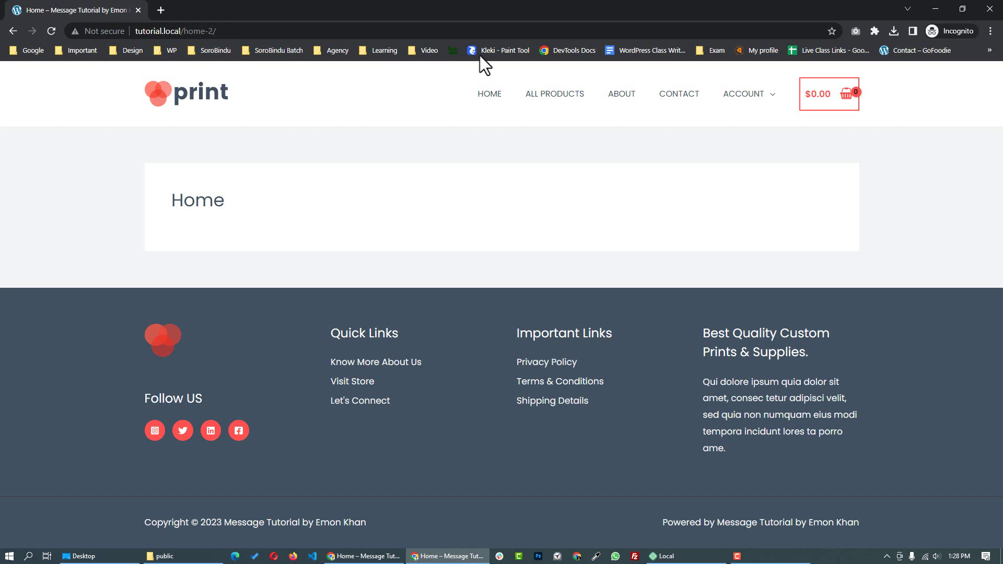
Register a new customer account with username 'user' and an email on My account.
click(822, 100)
click(585, 285)
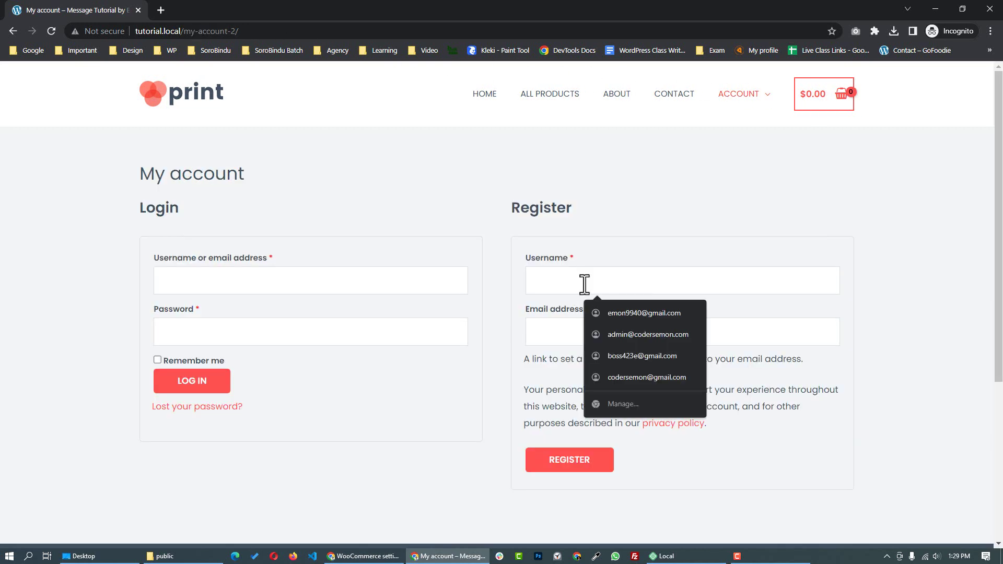
text(user)
key(Tab)
text(user)
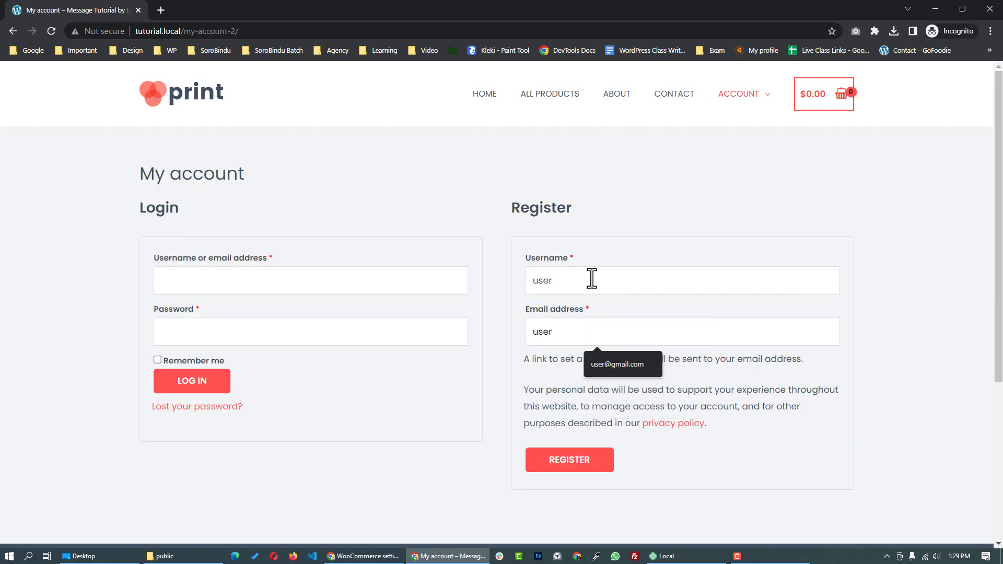
click(618, 364)
click(575, 462)
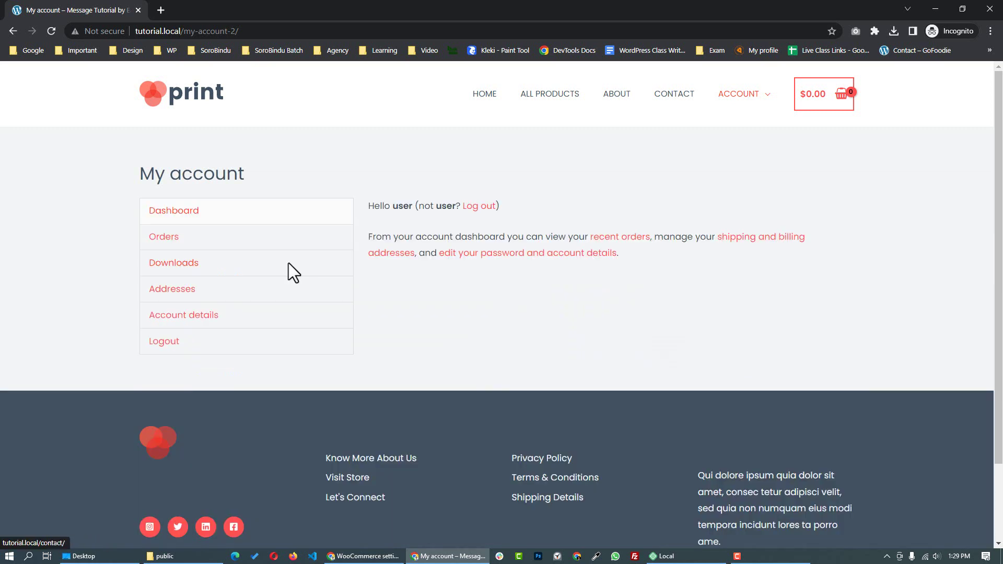
Go to the home page, then open a new private tab with the home page address.
click(528, 102)
click(161, 11)
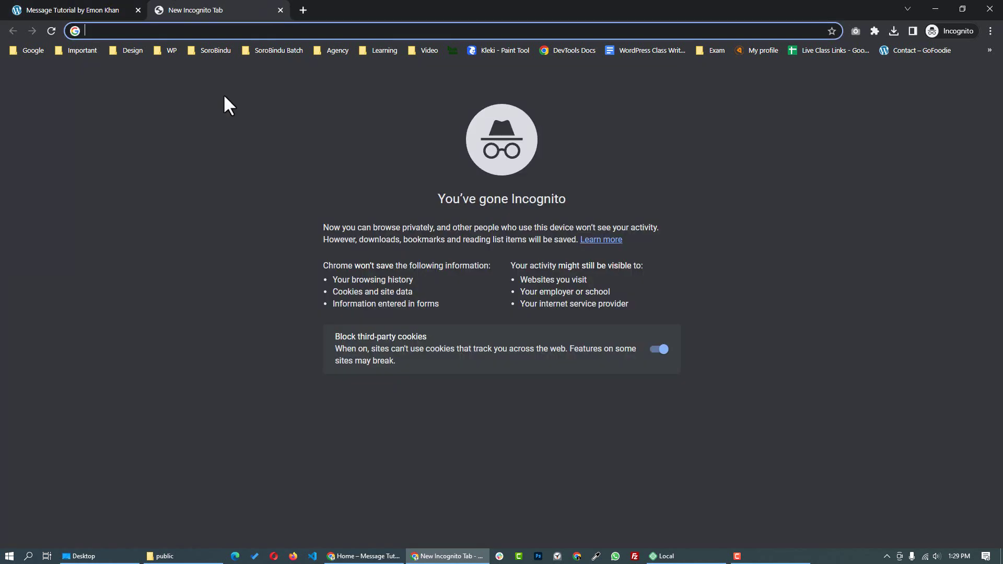
text(http://tutorial.local/home-2/)
Load tutorial.local/home-2/ and open the chat with admin through the Send Message button.
key(Return)
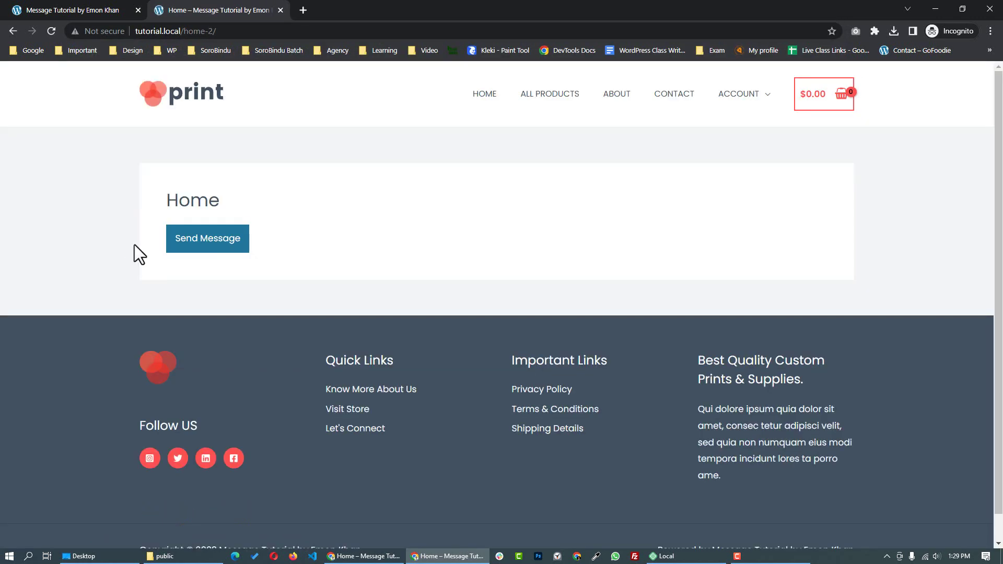
click(212, 250)
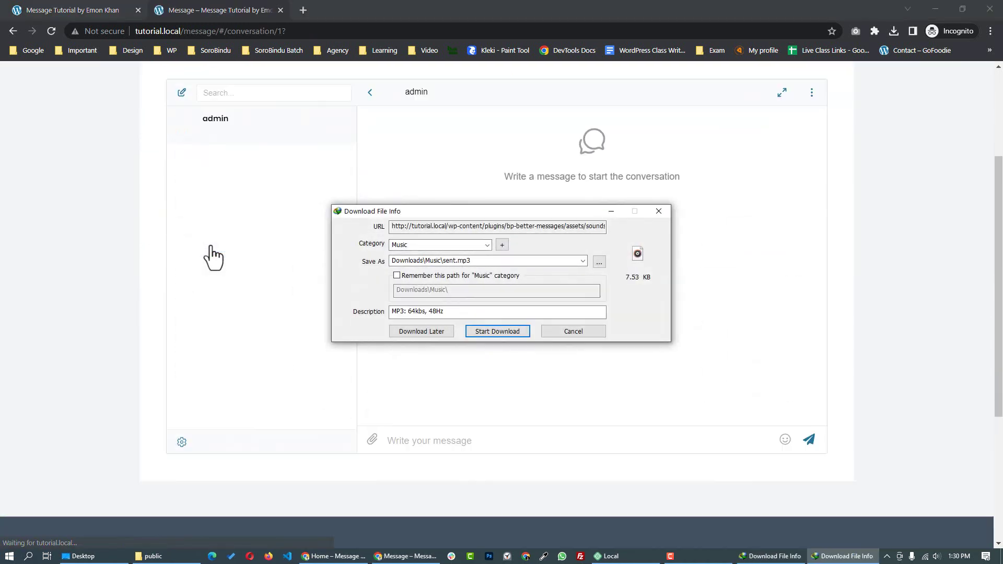
scroll(491, 327, down, 3)
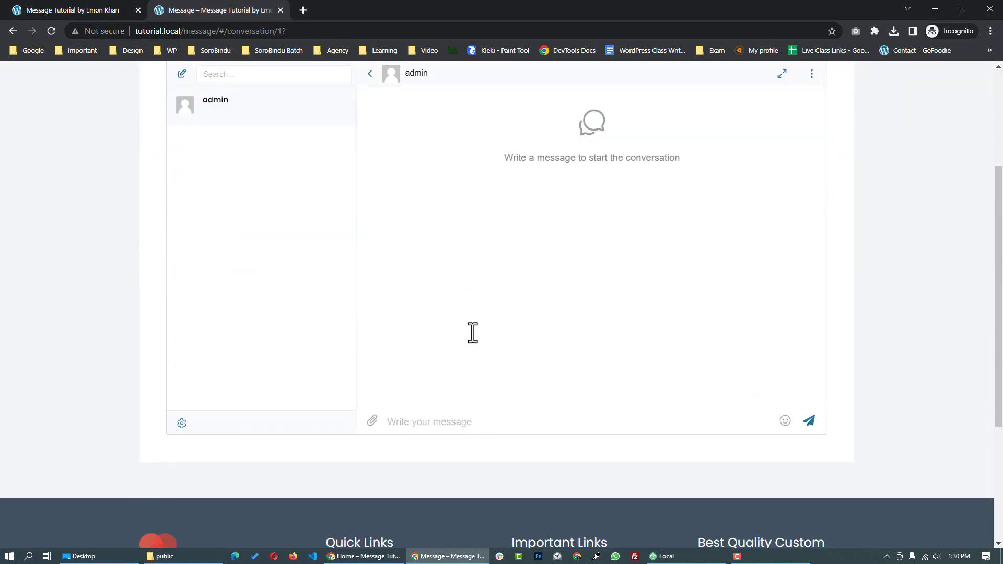
scroll(473, 333, up, 3)
scroll(471, 331, down, 2)
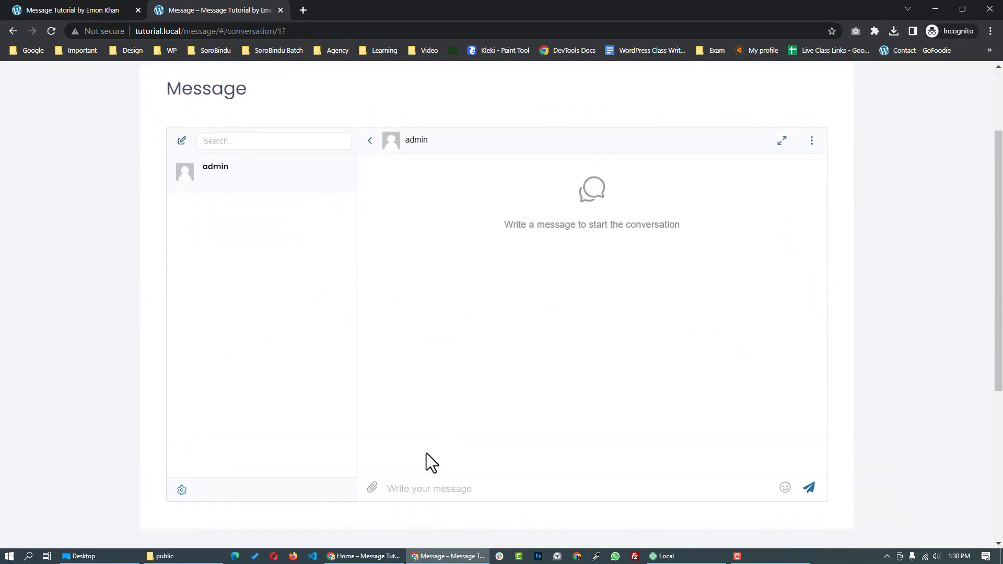
Send the message 'hello test' to admin.
click(418, 480)
text(hello test)
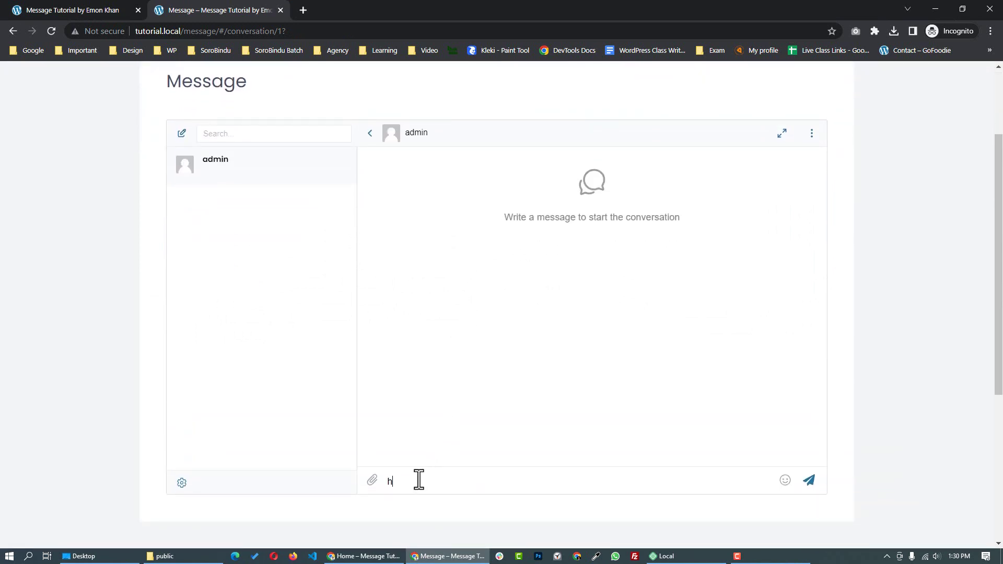
click(814, 483)
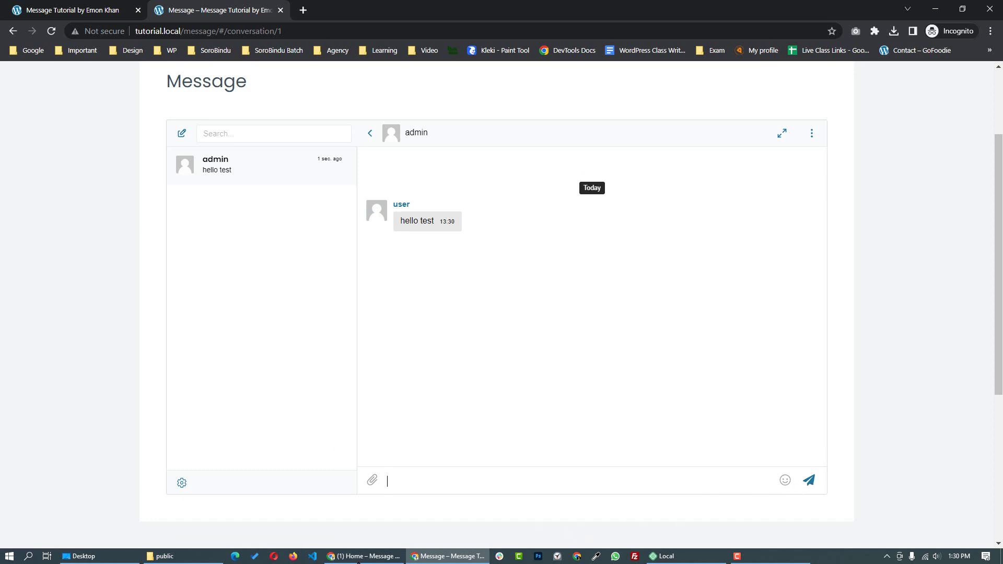
As admin, open the new customer's conversation and reply 'how can I help you?'.
mouse_move(360, 556)
click(345, 510)
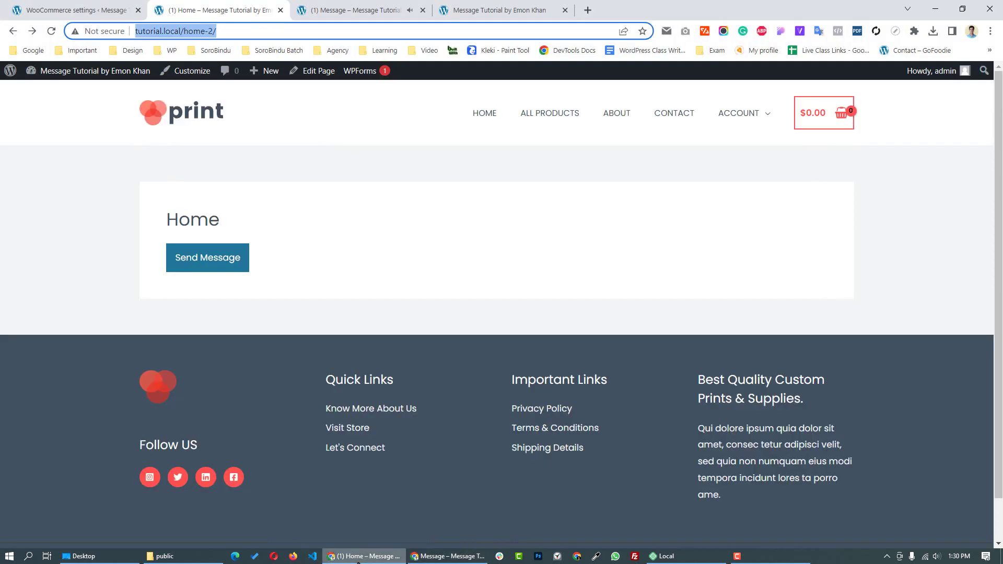
click(378, 11)
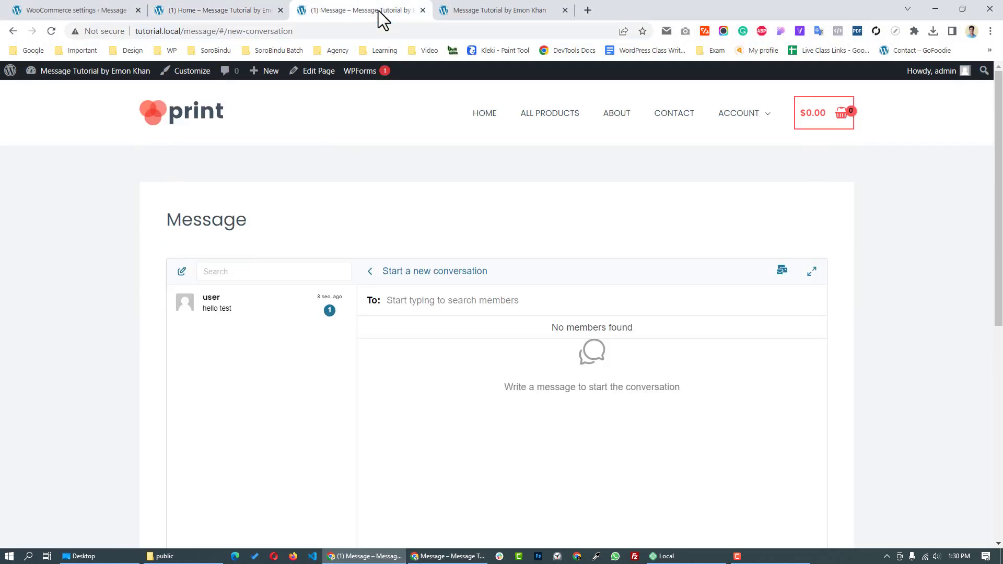
click(234, 314)
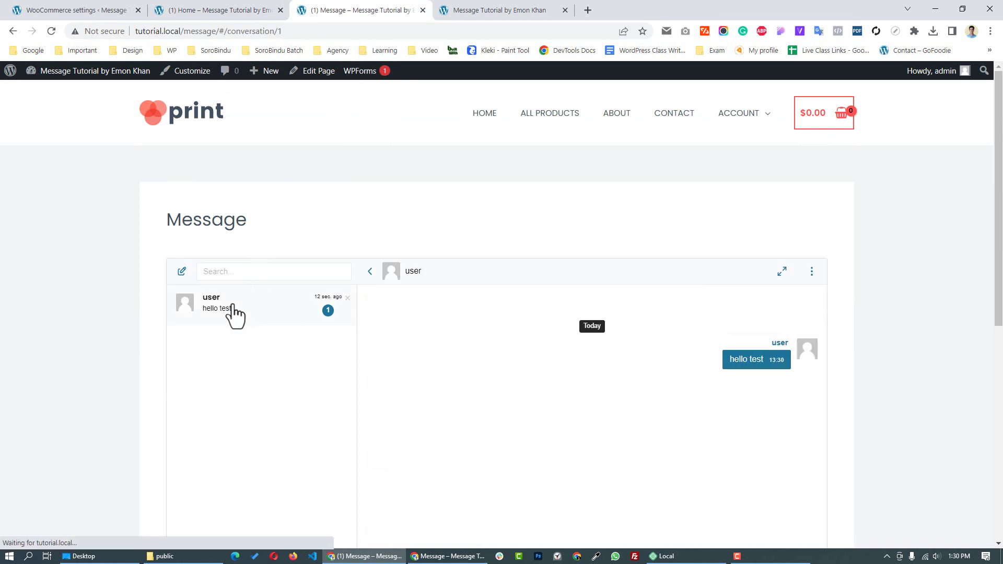
scroll(307, 375, down, 3)
click(407, 444)
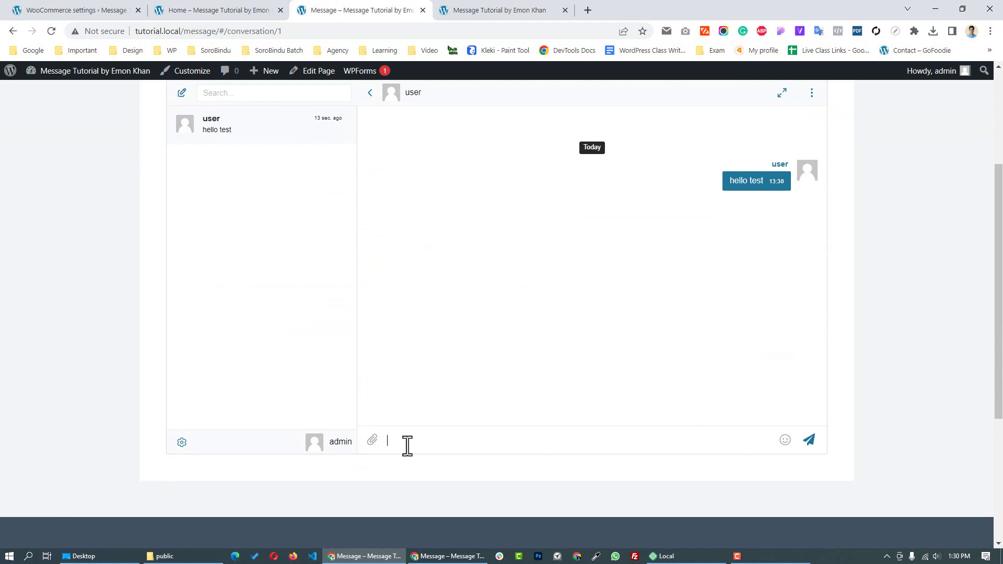
text(how can I help ypu)
key(BackSpace)
key(BackSpace)
text(ou?)
key(Return)
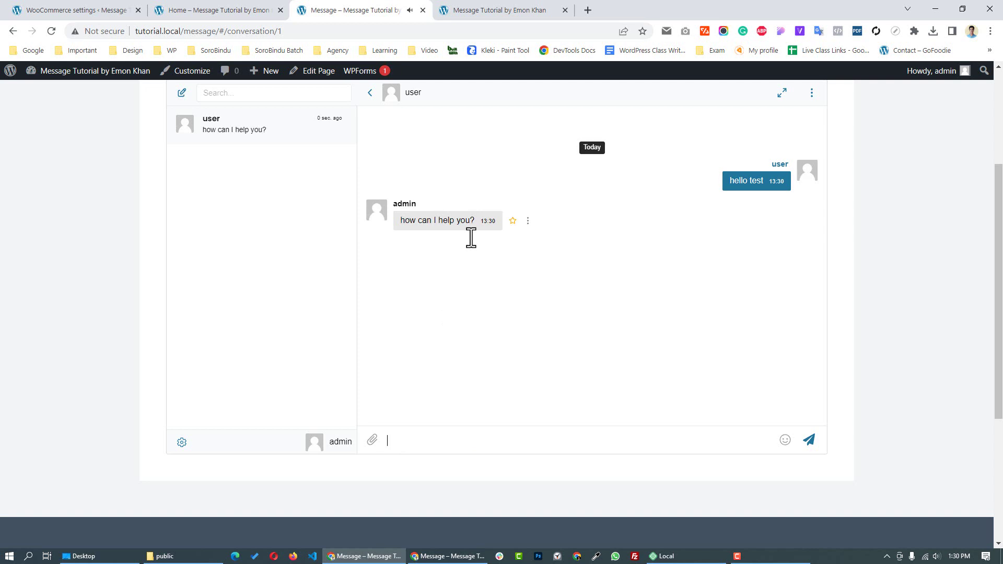
Check the reply shows in the customer's private-window chat, switching between both windows.
key(alt+Tab)
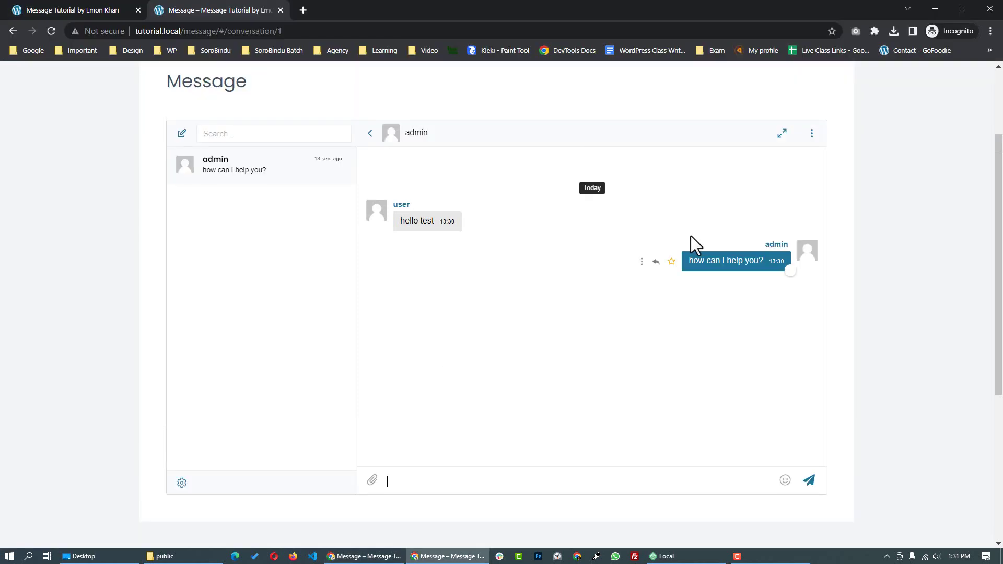
mouse_move(690, 236)
click(789, 239)
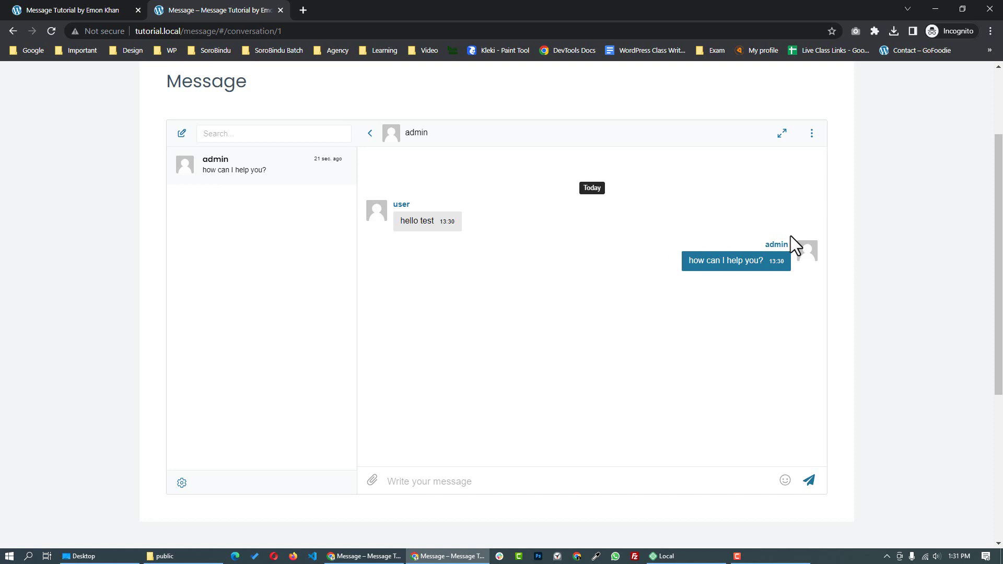
click(377, 557)
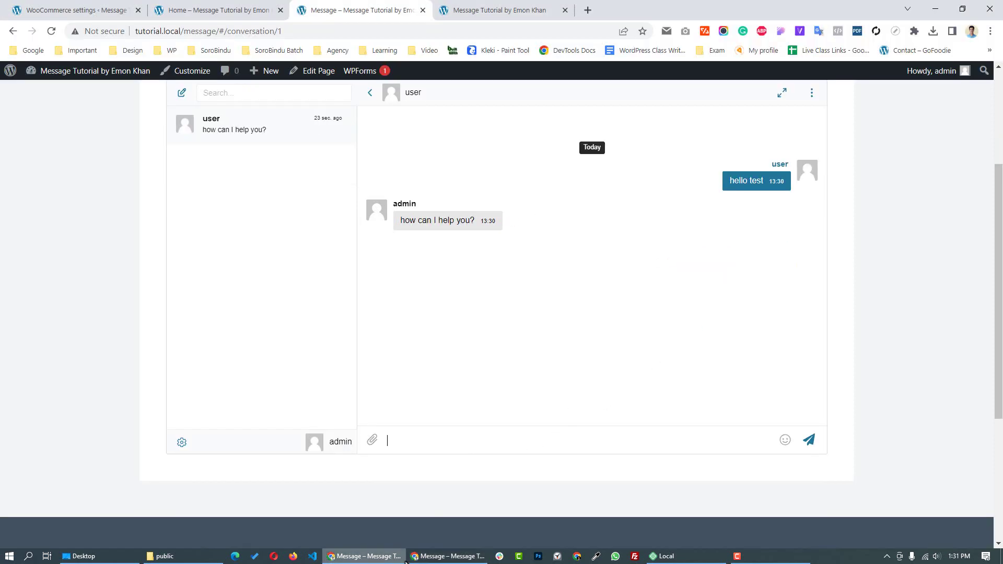
click(443, 557)
click(418, 479)
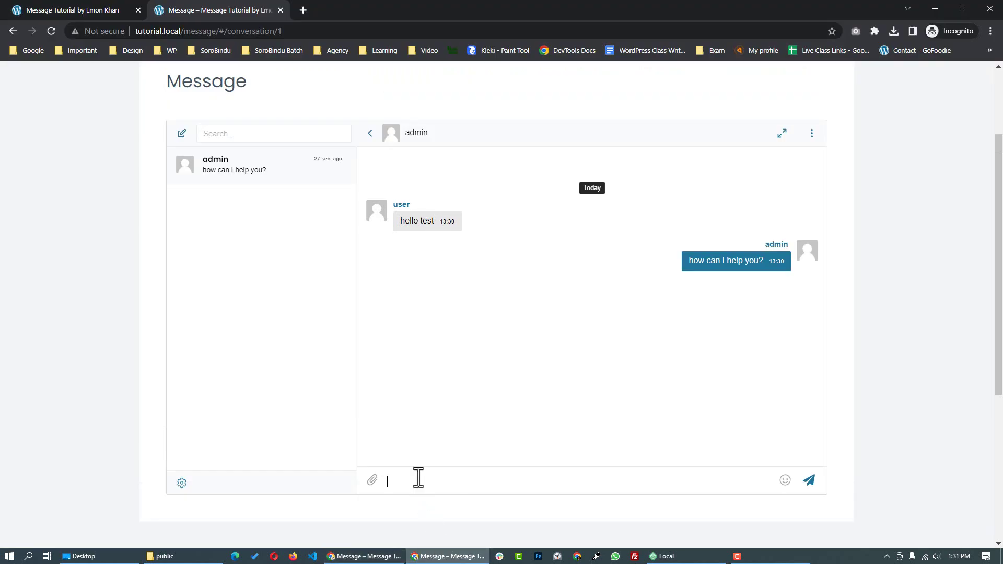
key(alt+Tab)
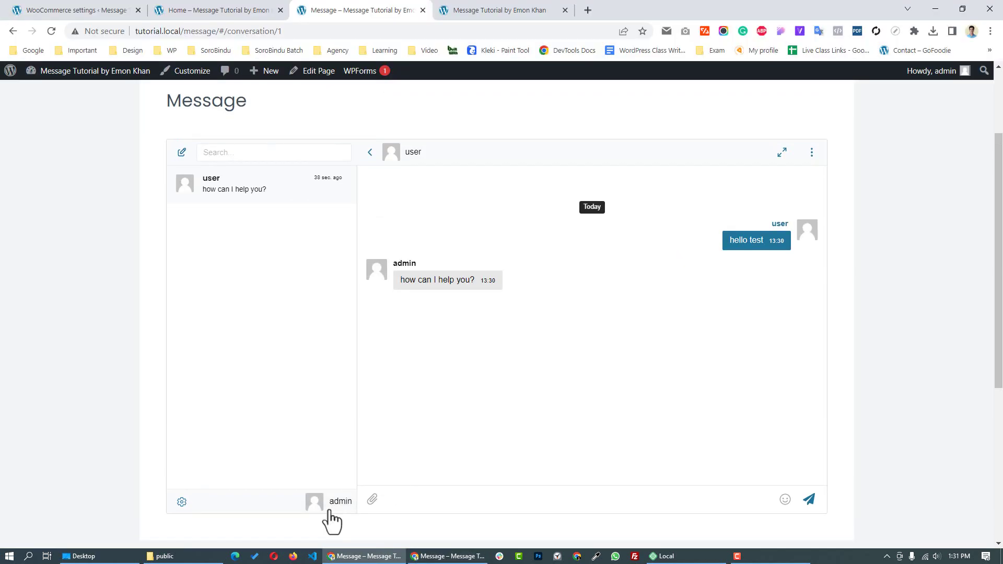
click(182, 502)
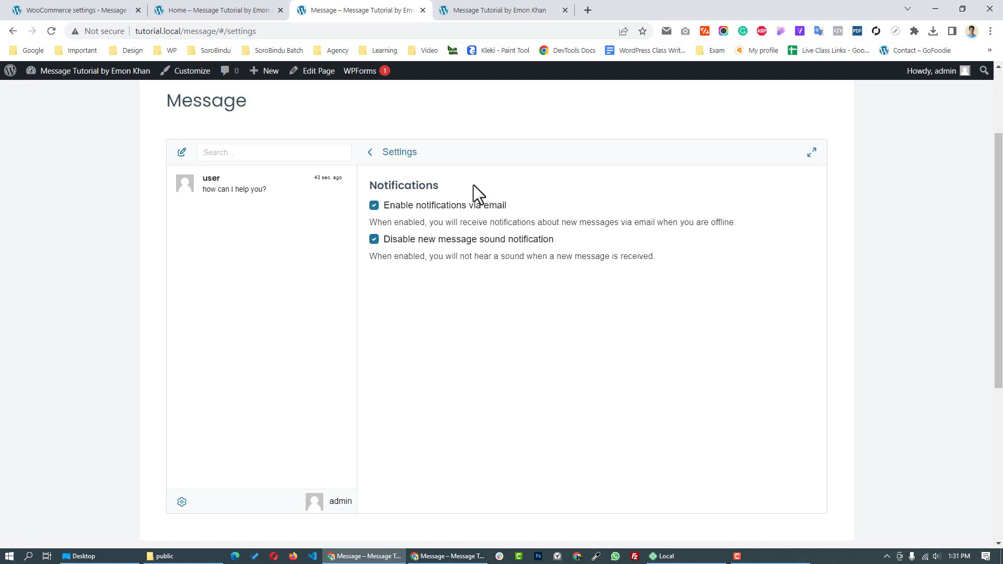
click(428, 156)
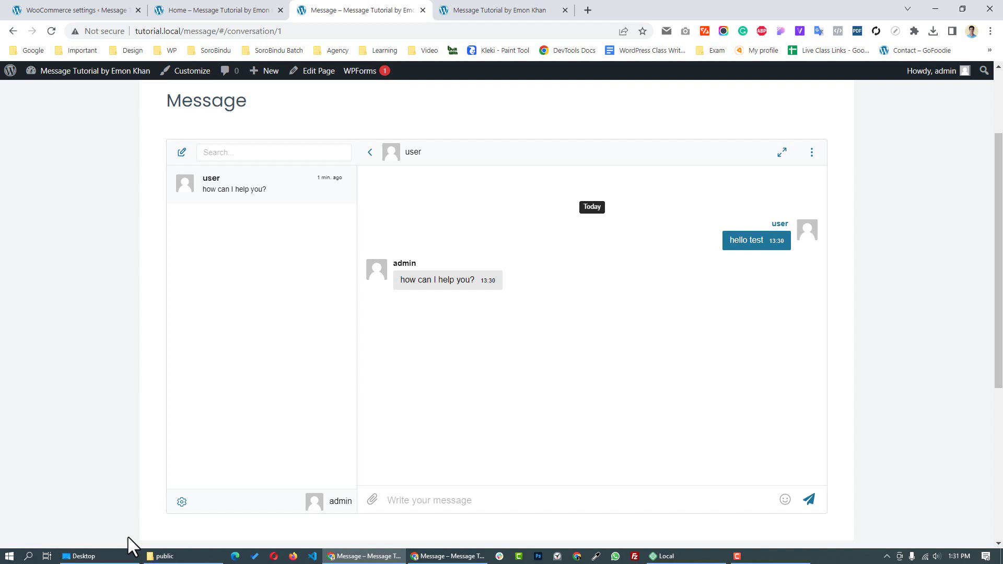
Open the Astra theme's functions.php in the Theme File Editor.
click(219, 10)
mouse_move(78, 70)
click(52, 94)
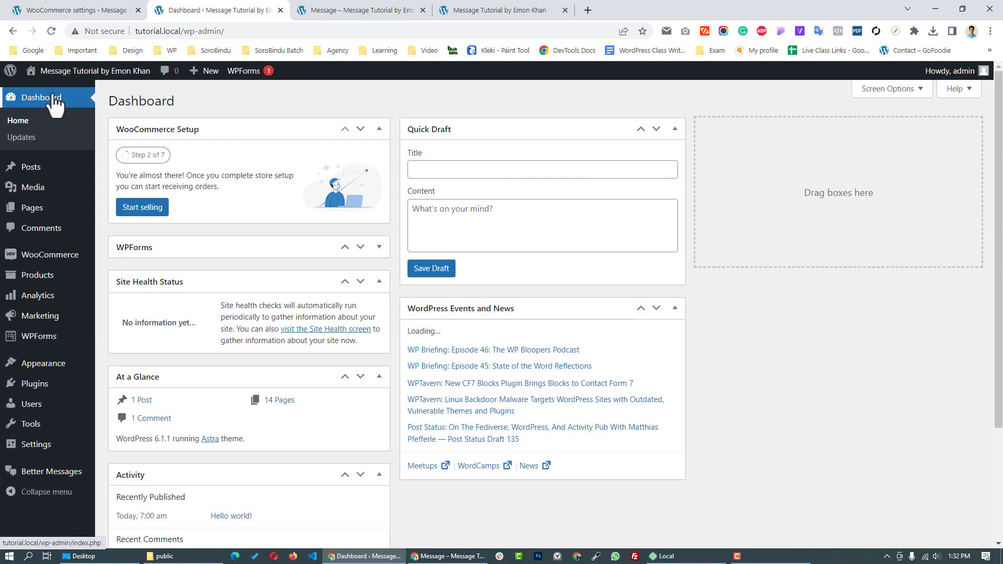
mouse_move(41, 362)
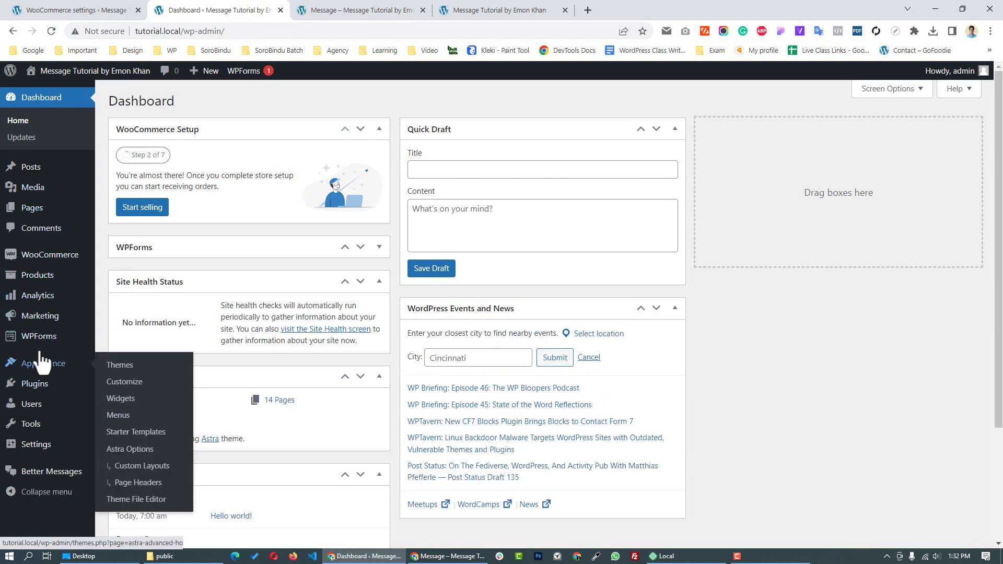
click(154, 501)
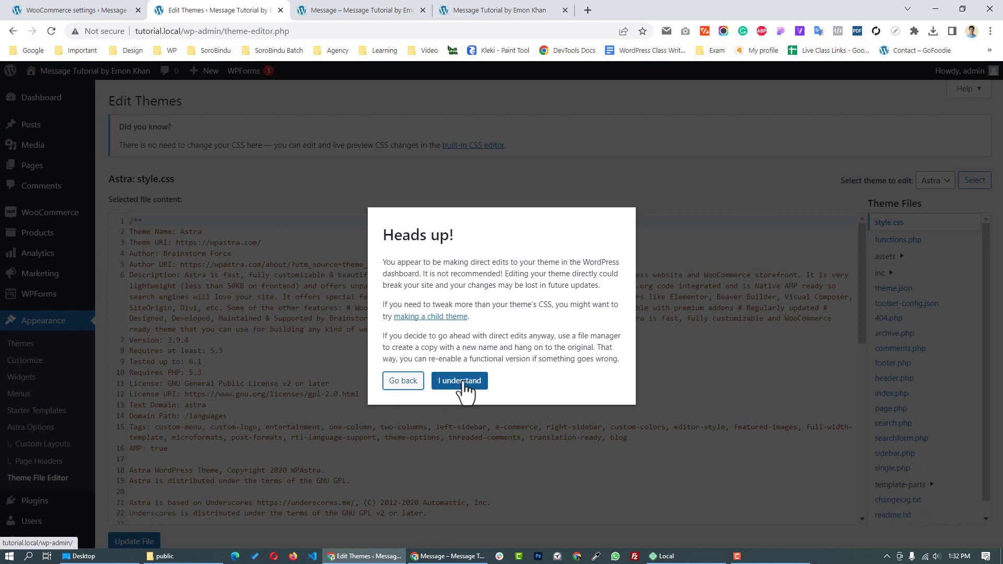
click(460, 381)
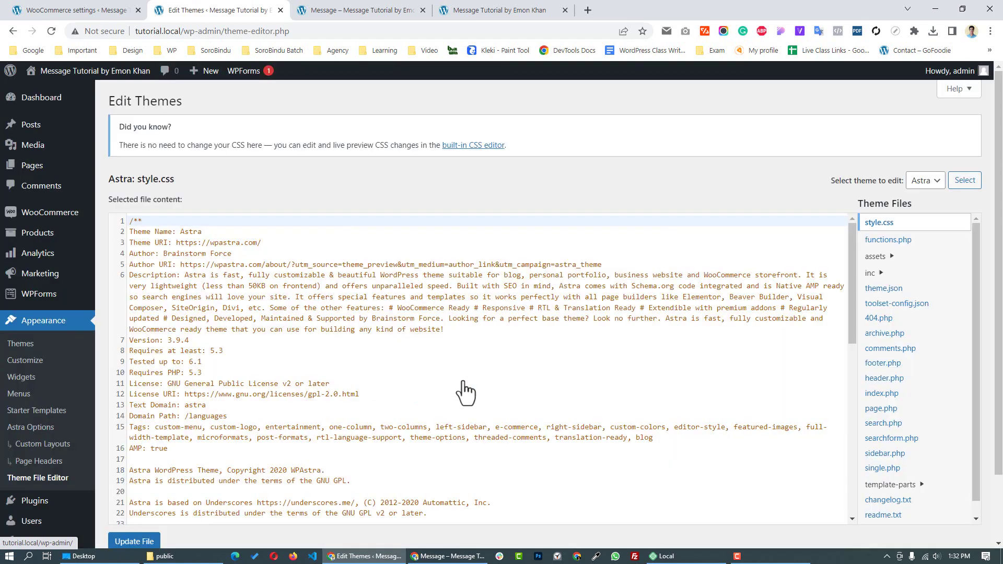
click(892, 242)
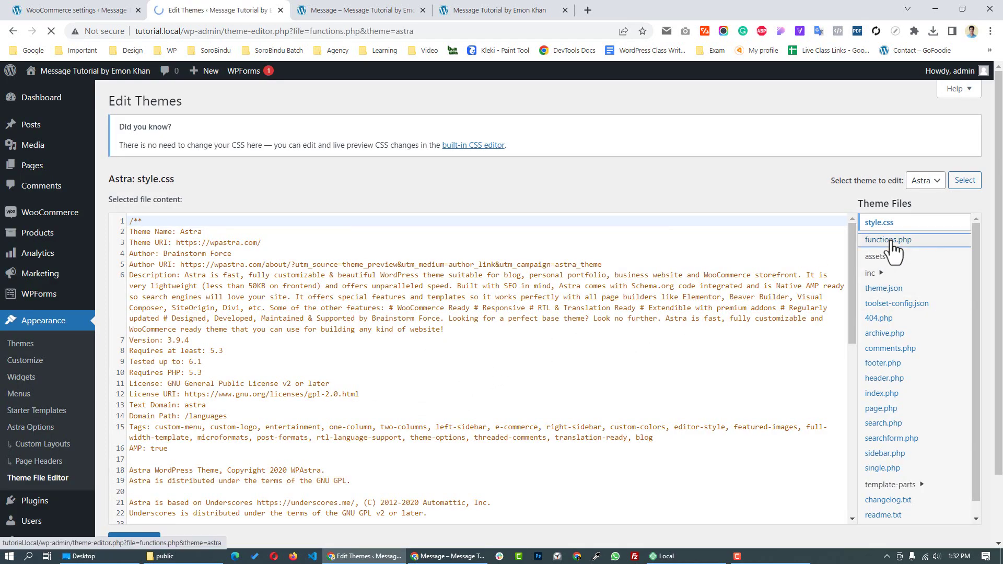
Append a sorobindu_woocommerce_after_add_to_cart_form function echoing do_shortcode('') at the file's end.
scroll(246, 387, down, 18)
scroll(246, 384, down, 12)
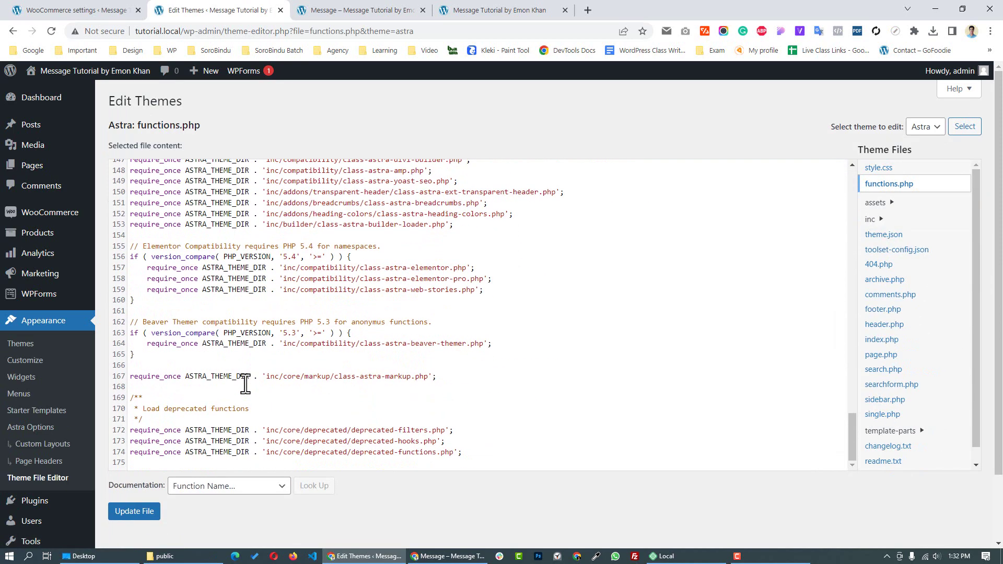
click(481, 454)
key(Return)
key(Return)
key(Return)
key(Return)
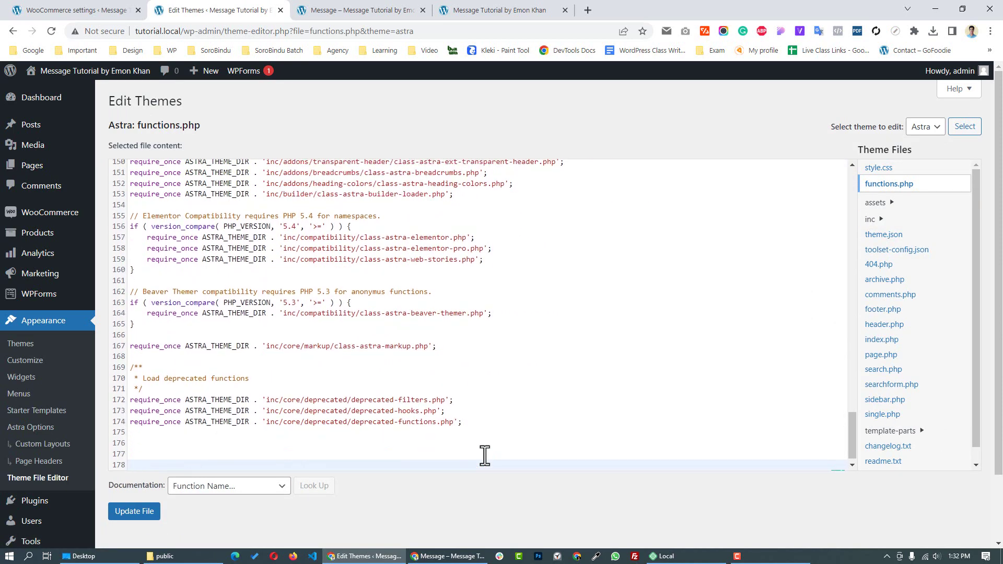
key(Return)
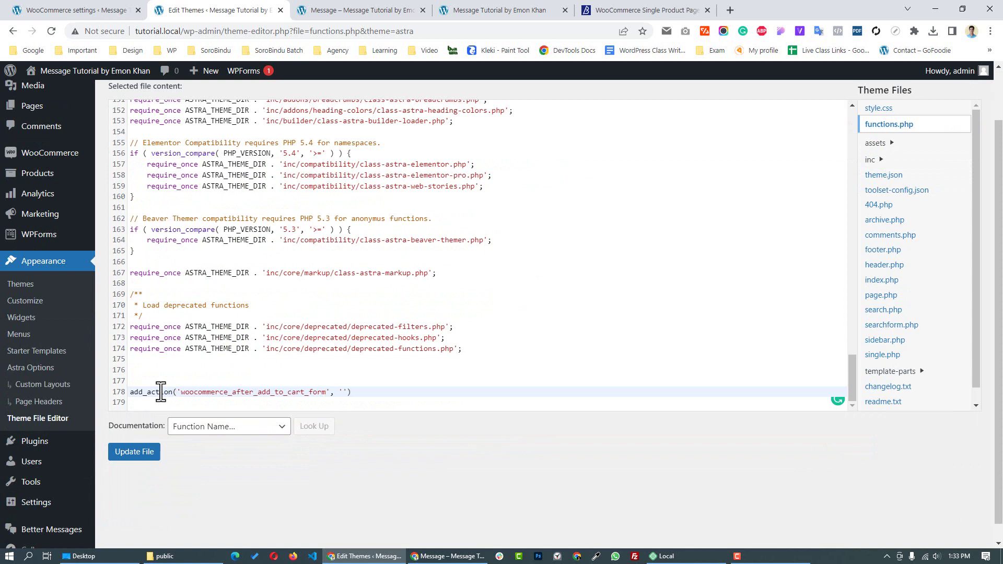
text(sorobindu_woocommerce_after_add_to_cart_form)
click(242, 381)
text(function sorobindu_woocommerce_after_add_to_cart_form(){)
key(Return)
text(echo do_shortcode(''))
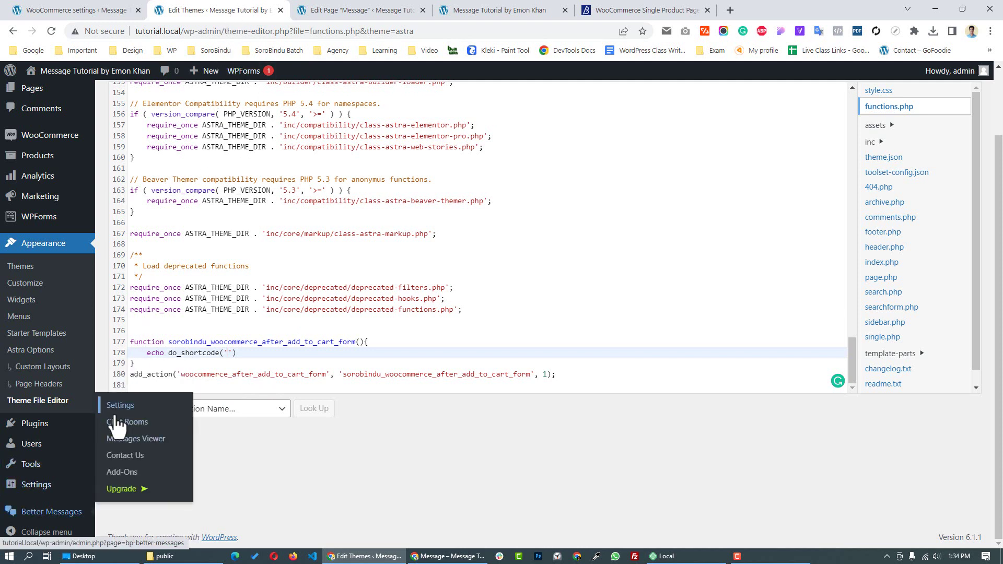
Copy the Private Message Button shortcode from Better Messages Settings > Shortcodes.
middle_click(116, 417)
click(336, 9)
click(825, 134)
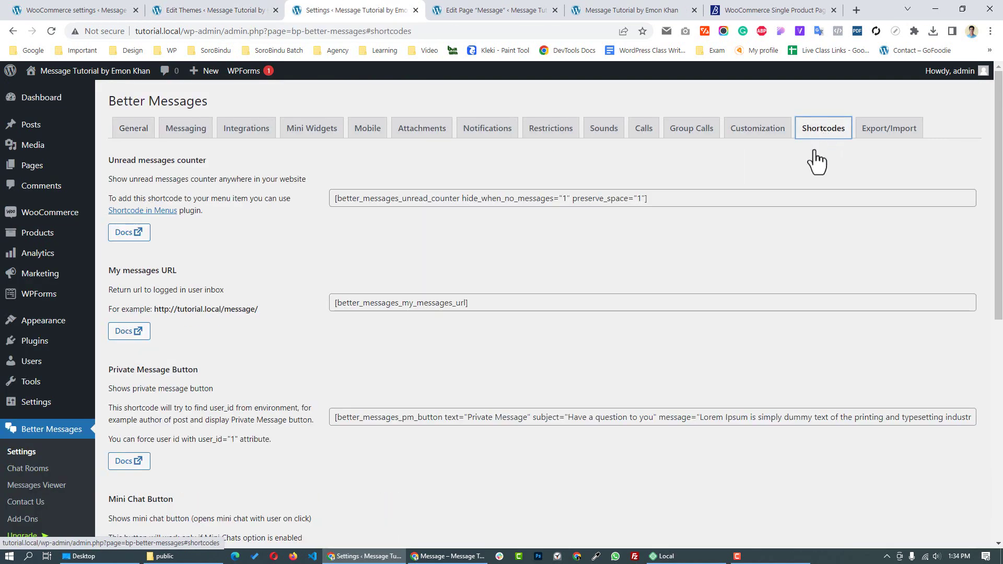
click(701, 418)
key(ctrl+c)
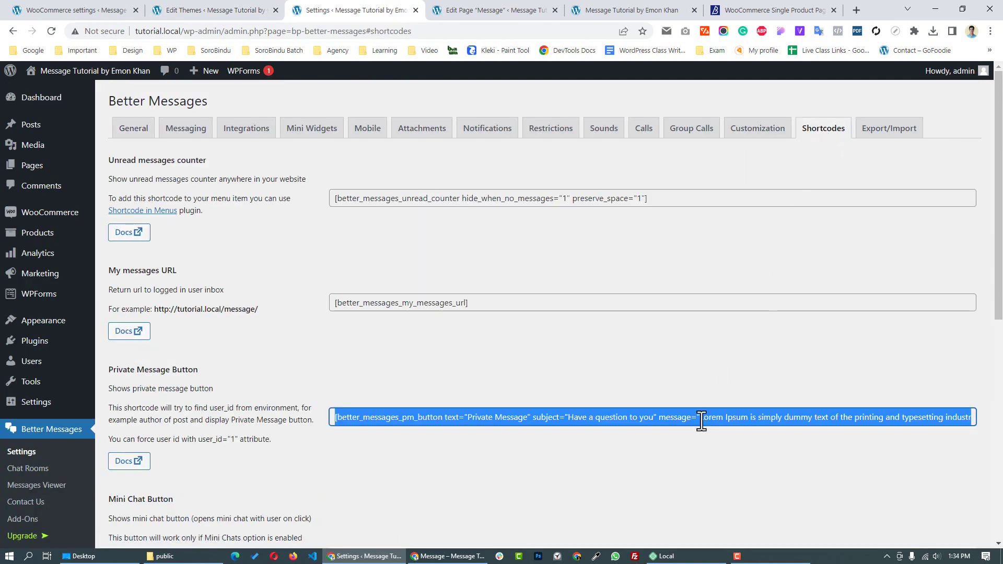
Paste the shortcode into do_shortcode(''), delete fast_start="0", and end the line with a semicolon.
click(248, 10)
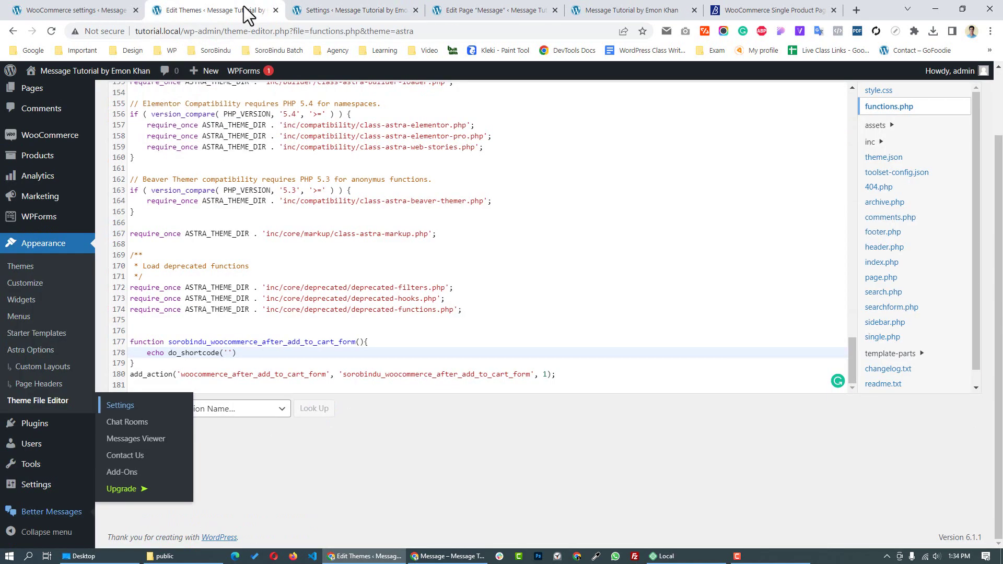
click(230, 353)
key(ctrl+v)
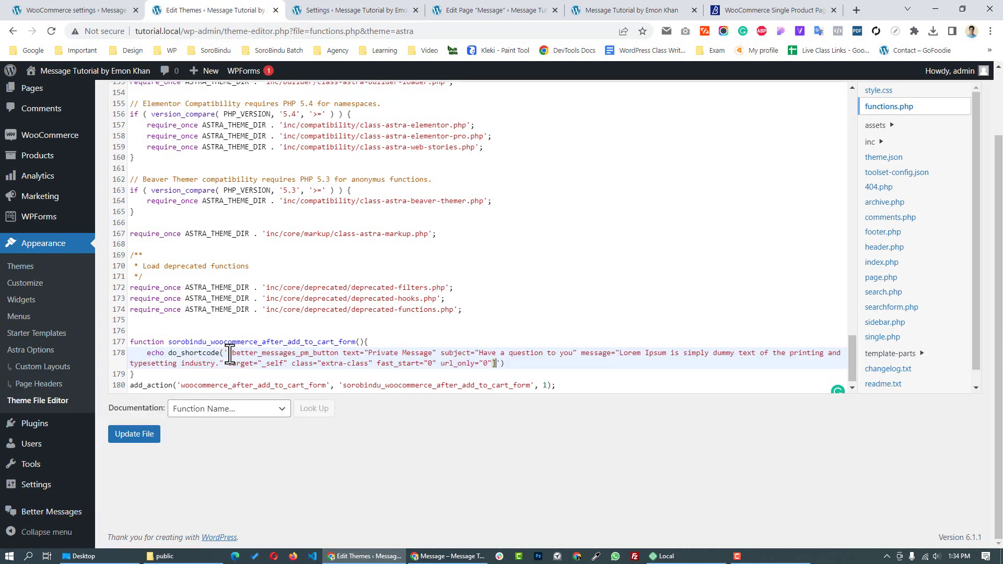
drag(383, 365, 439, 370)
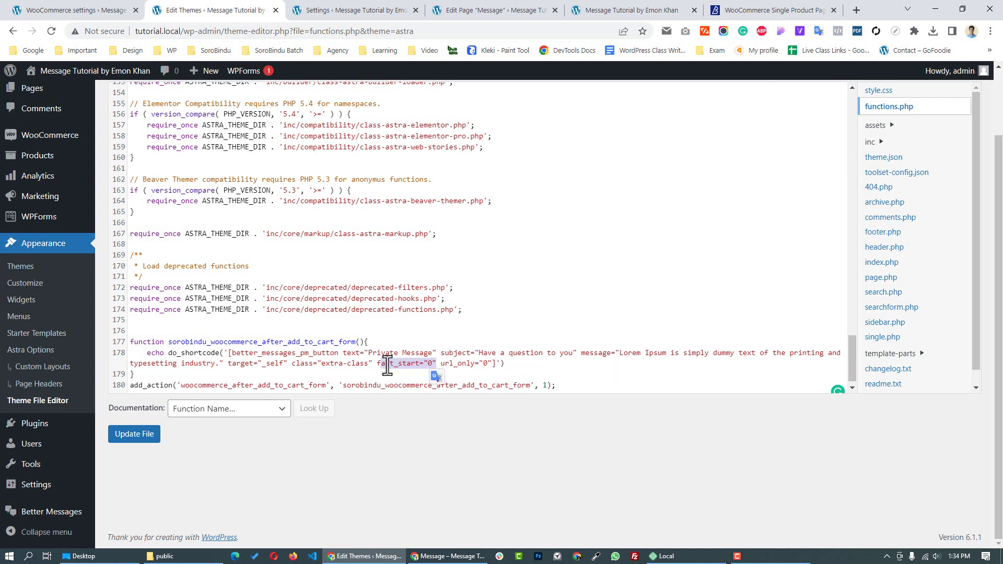
drag(378, 365, 439, 367)
key(BackSpace)
text(;)
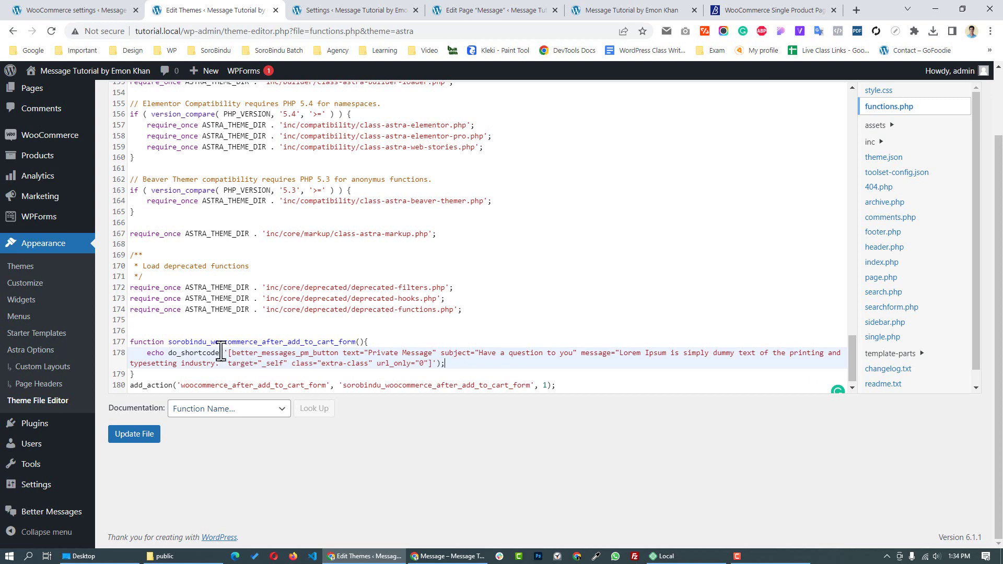
Open the Personalised Mug product page from the Products list.
mouse_move(38, 155)
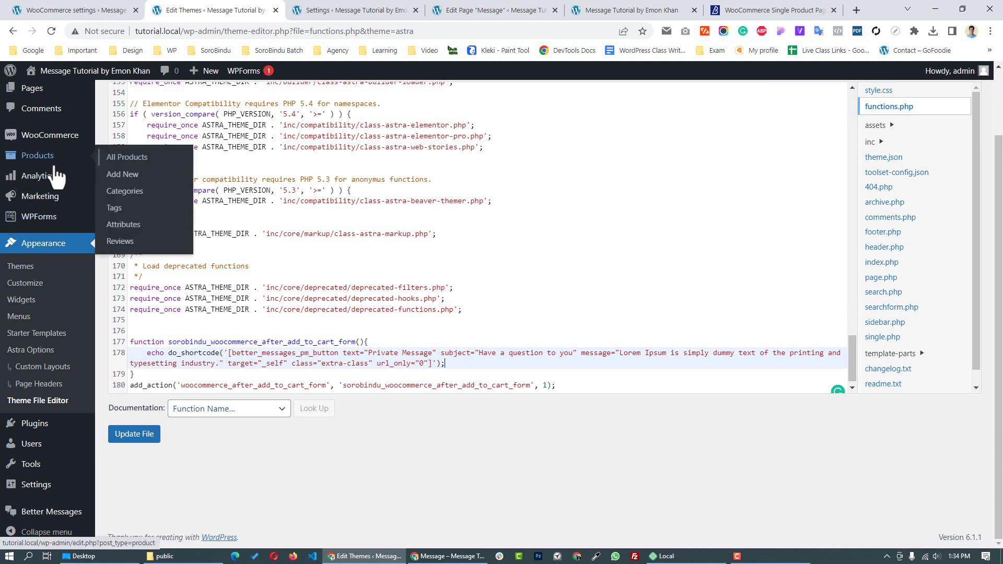
middle_click(134, 156)
click(421, 15)
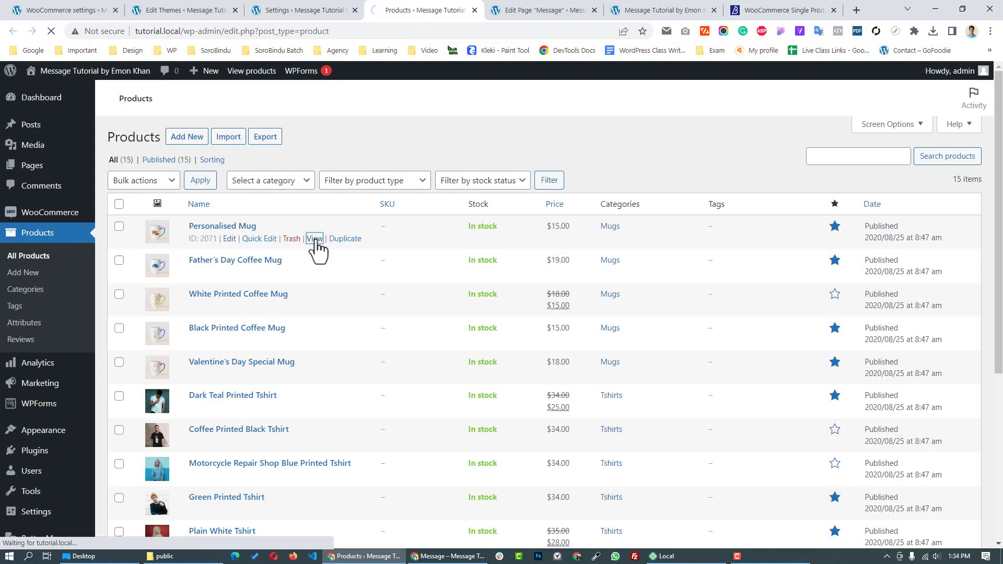
click(315, 238)
scroll(320, 237, down, 4)
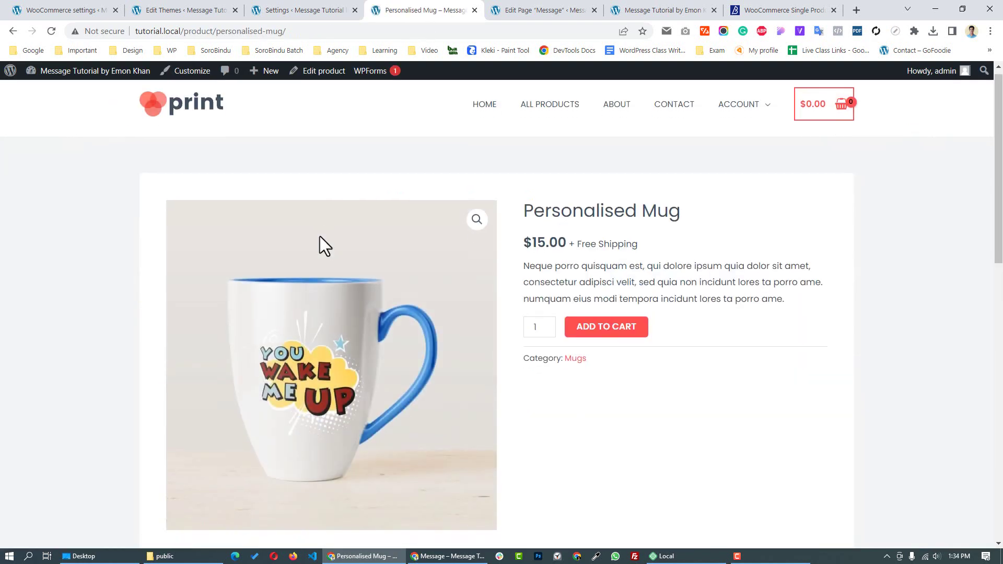
scroll(321, 237, up, 2)
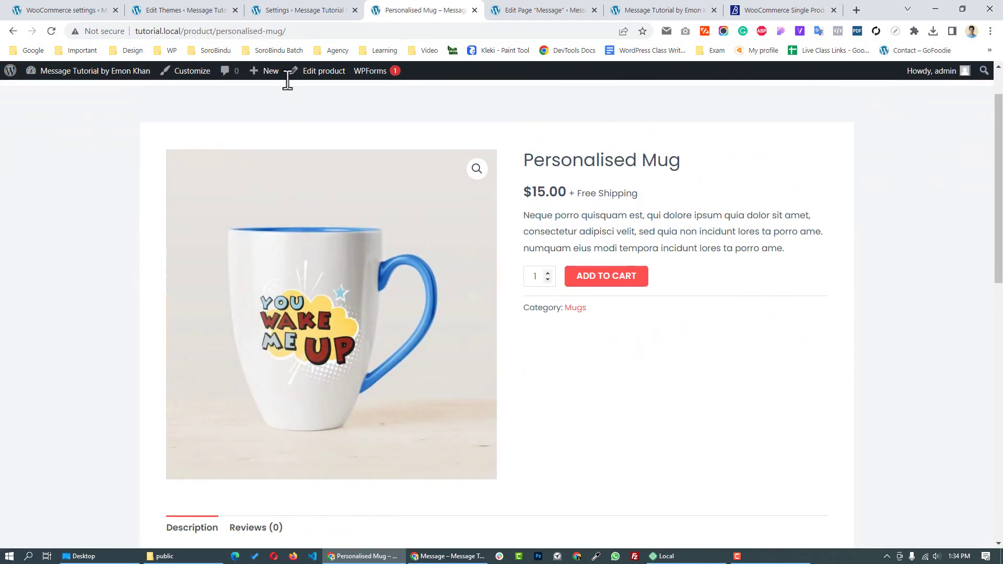
Change the functions.php button label to 'Send Message' and update the file.
click(262, 12)
click(189, 8)
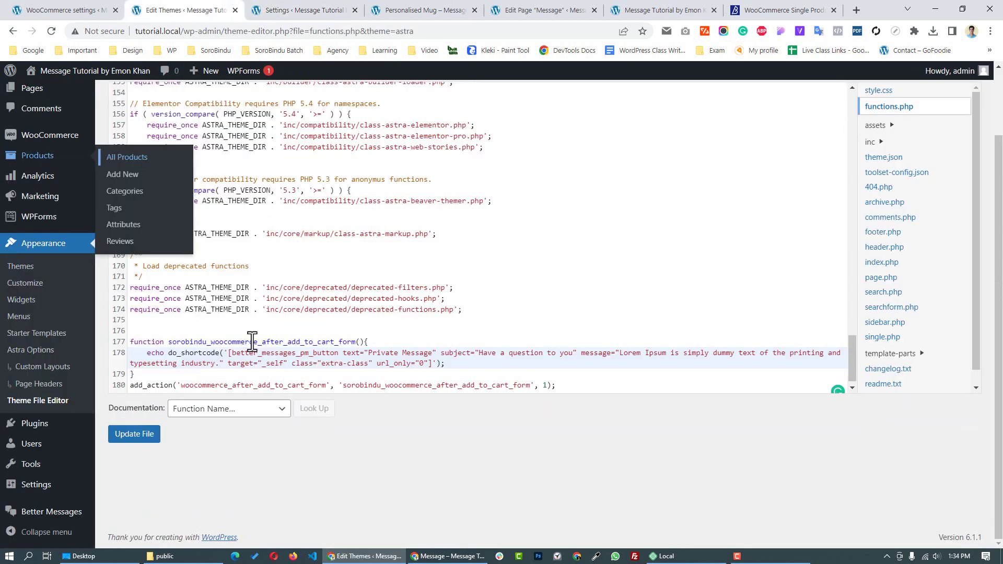
double_click(383, 352)
text(Send)
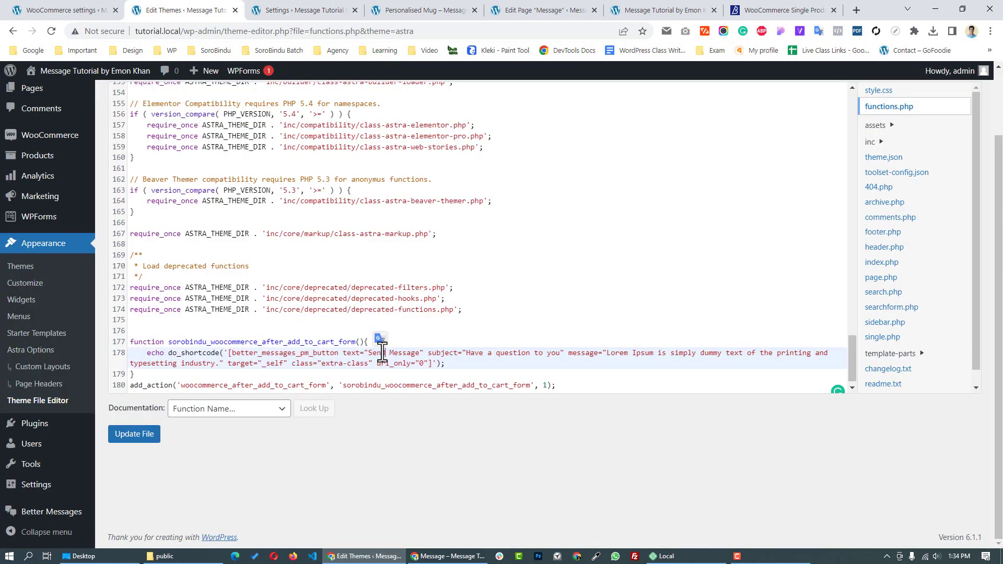
click(134, 438)
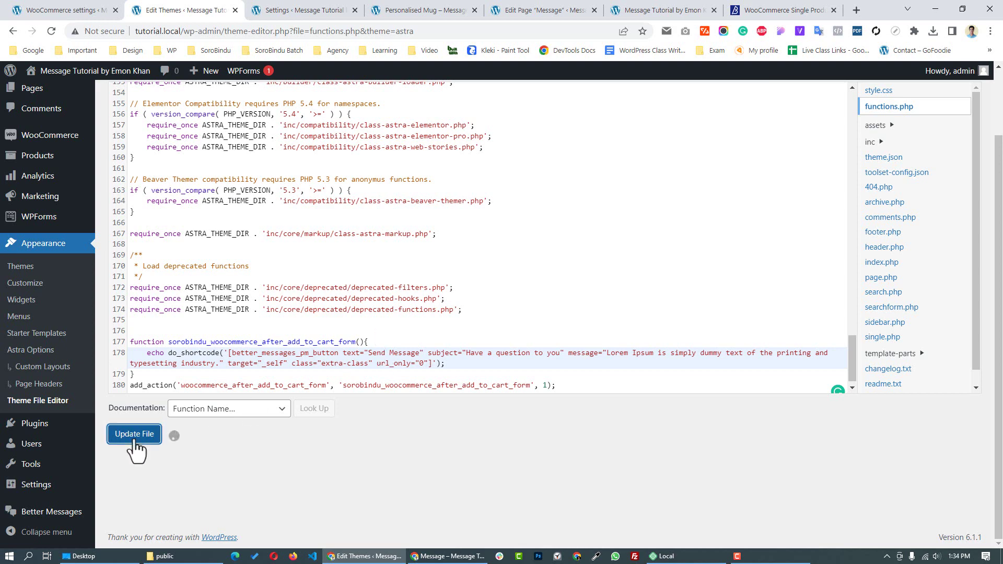
click(425, 10)
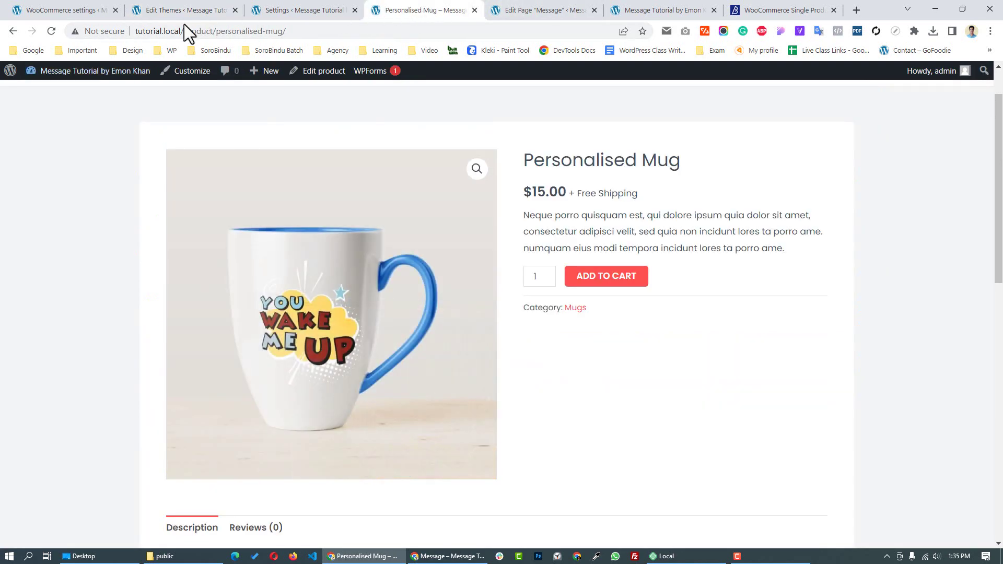
Reload the Personalised Mug page and try the new Send Message button beneath Add to Cart.
click(51, 32)
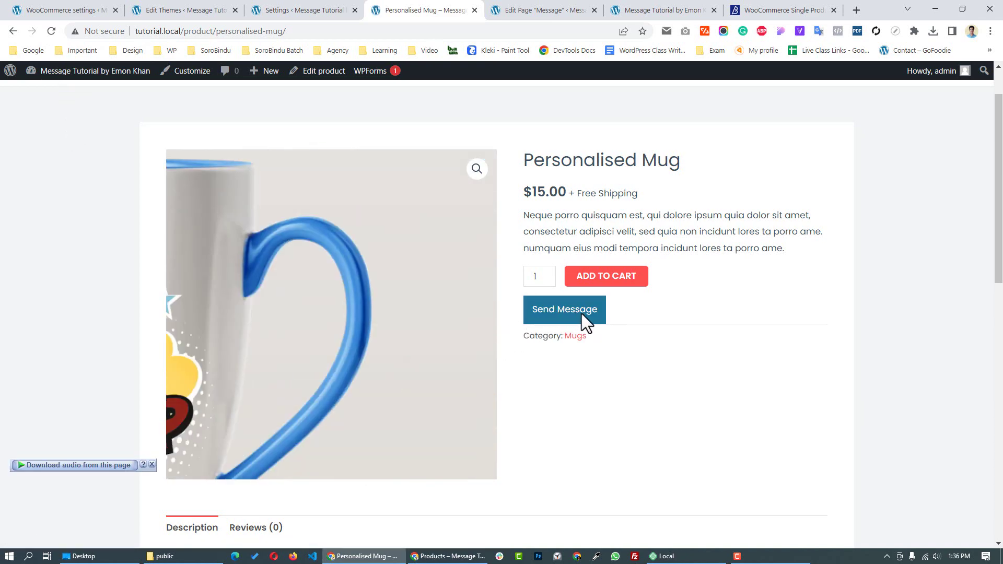
click(582, 315)
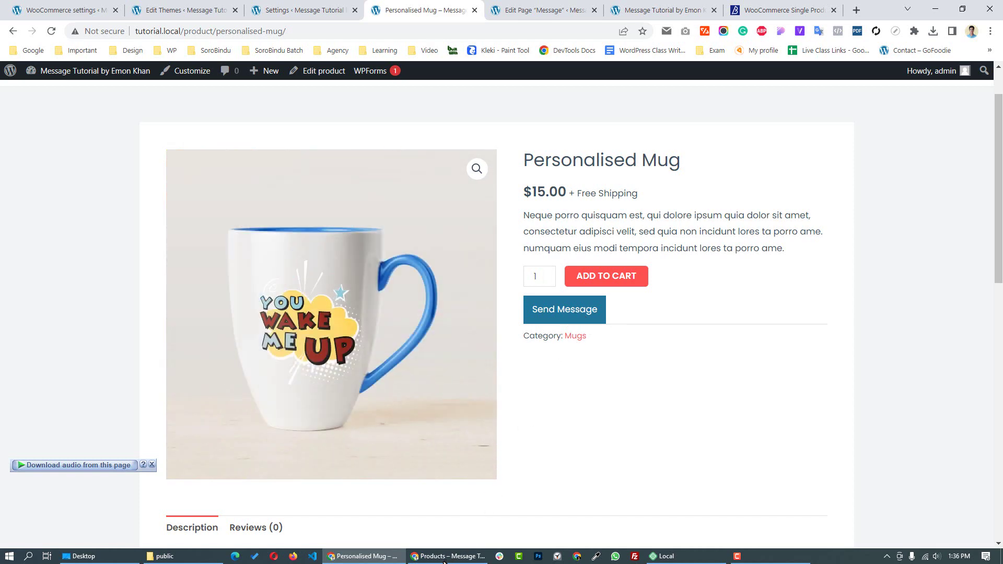
In the customer's incognito window, open Black Printed Coffee Mug and start a chat with the admin.
click(450, 512)
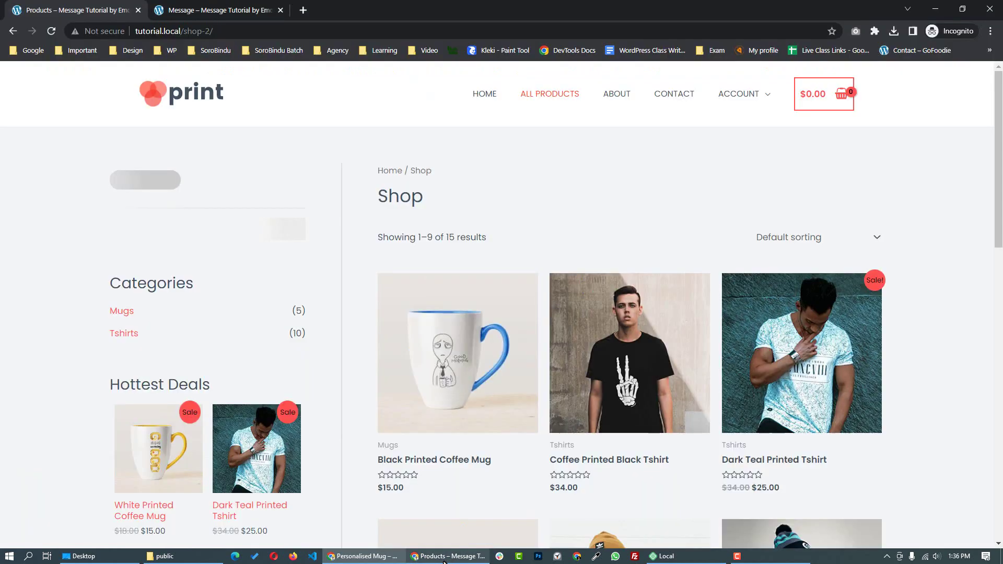
click(439, 390)
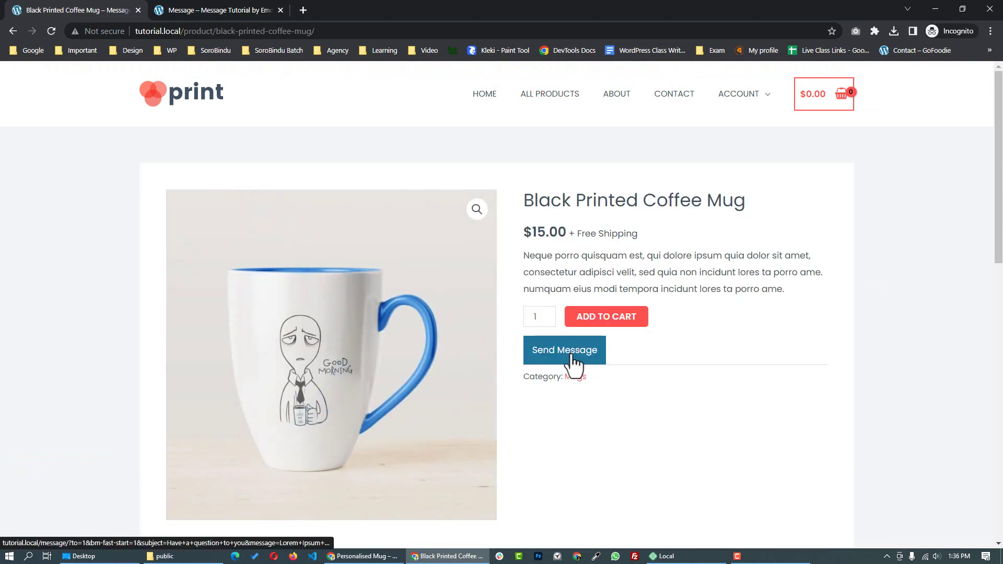
click(573, 365)
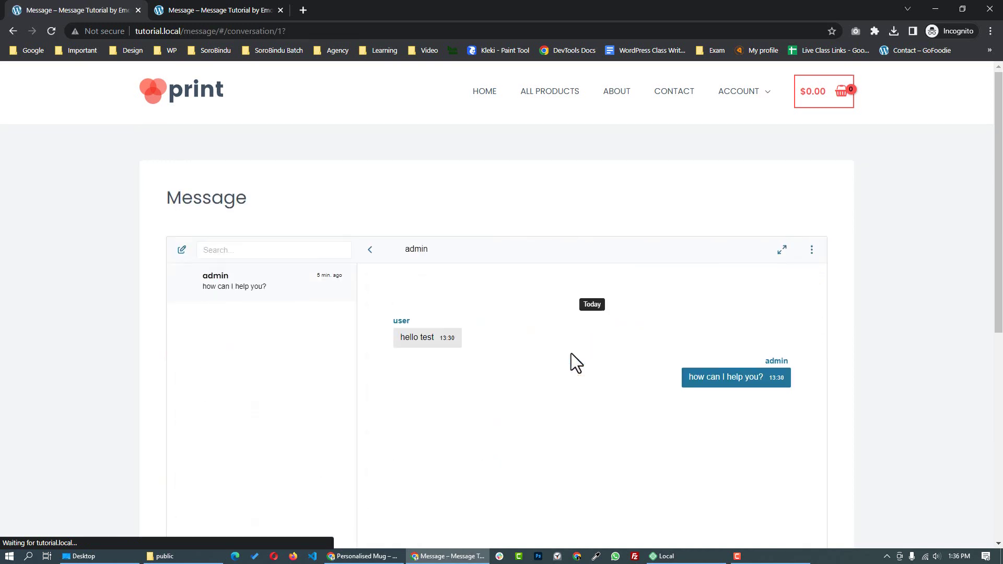
Send the admin the message 'again from product page', then return to the admin's message page.
scroll(572, 353, down, 3)
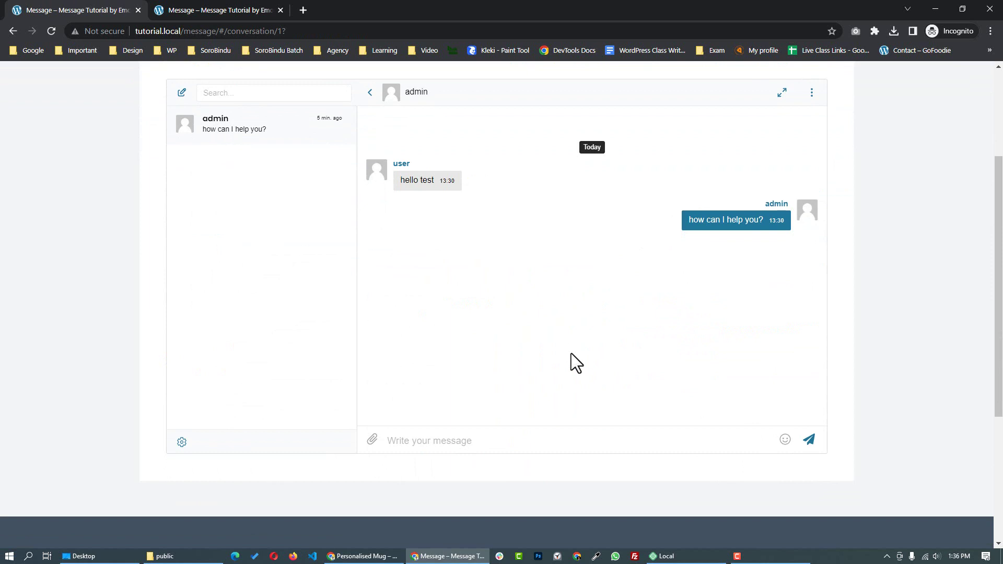
click(401, 441)
text(again from product page)
key(Return)
click(362, 556)
click(502, 12)
Verify 'again from product page' in the admin's chat, then return to the functions.php theme editor.
click(14, 31)
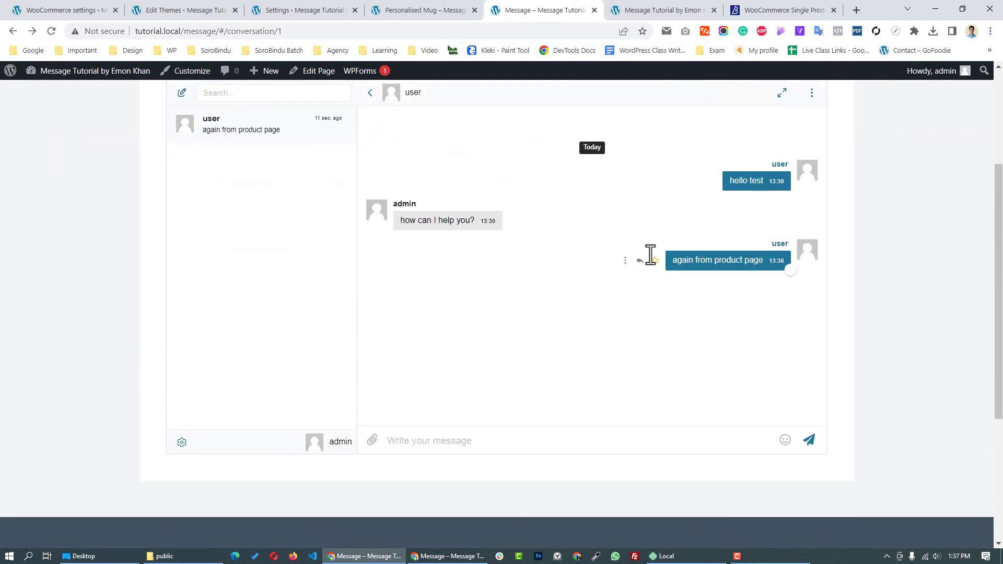
drag(673, 260, 780, 262)
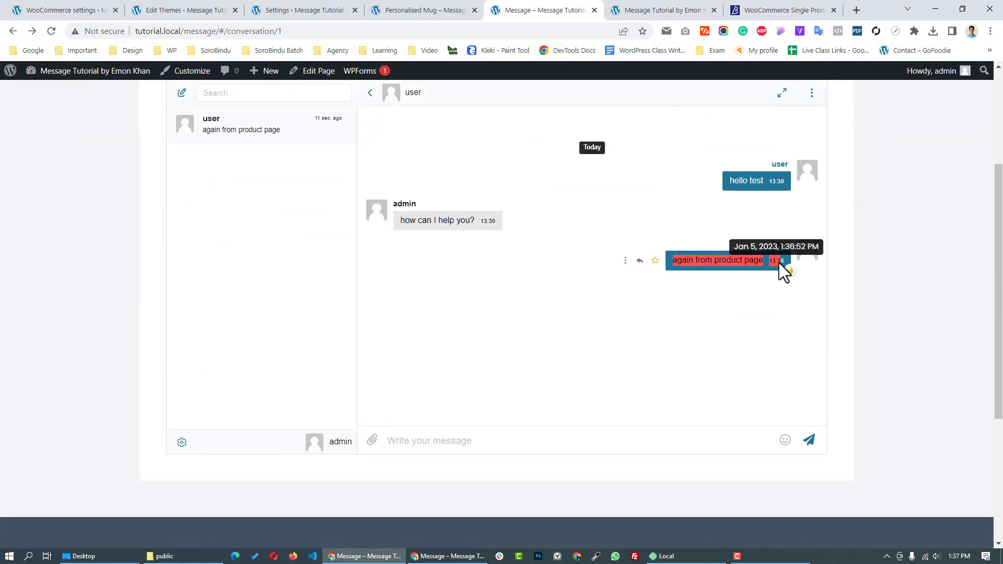
click(699, 306)
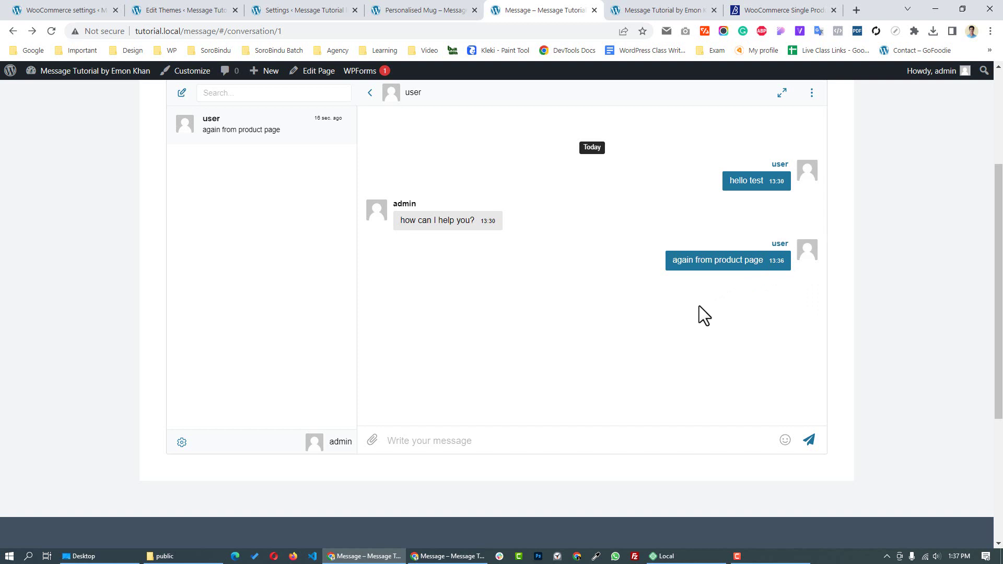
key(ctrl+2)
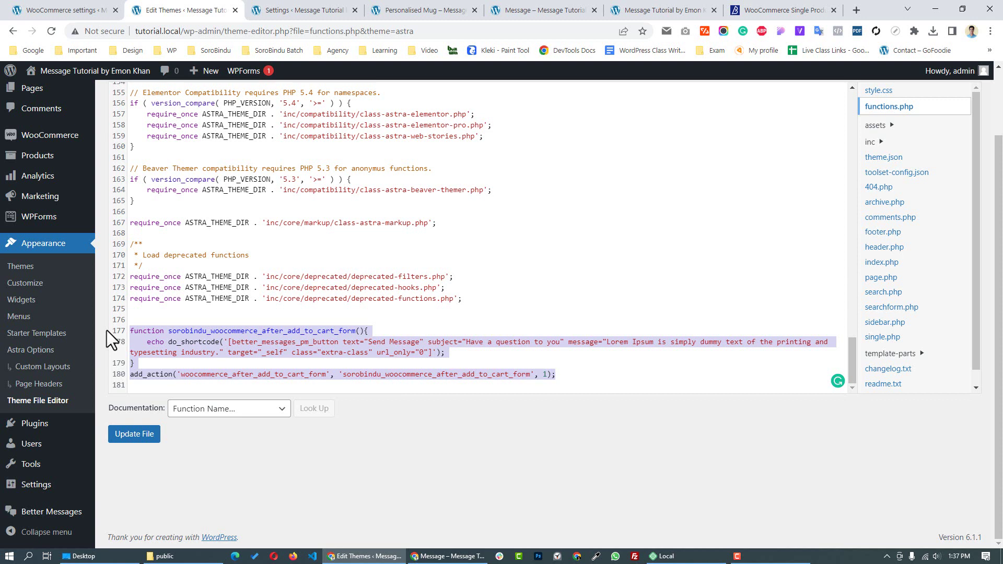
click(182, 321)
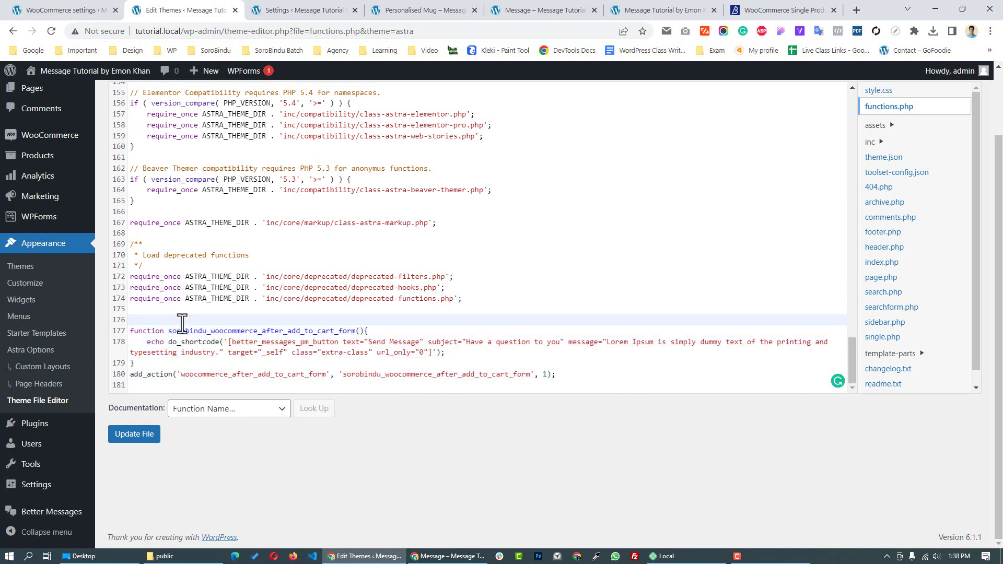